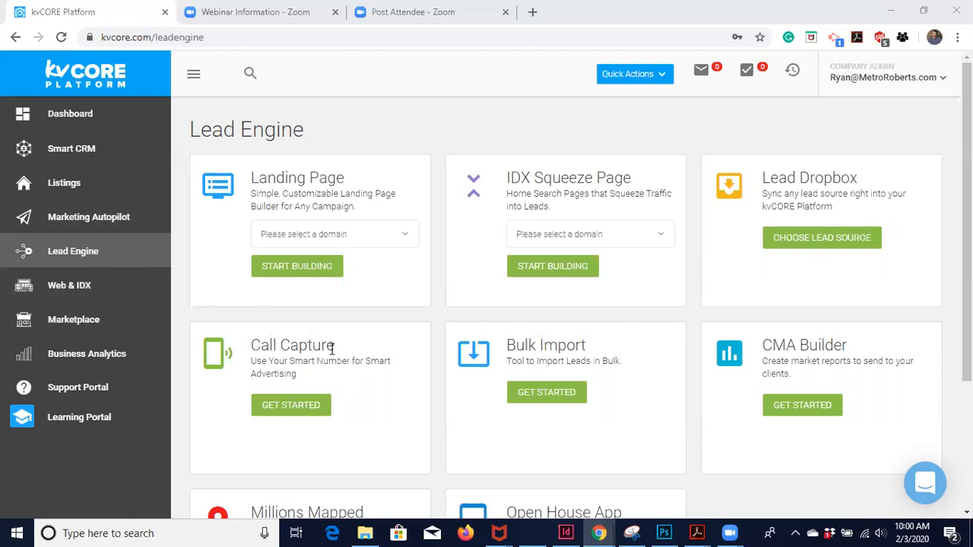
- Open the Call Capture tool from the Lead Engine page
scroll(327, 348, "down", 1)
left_click(295, 333)
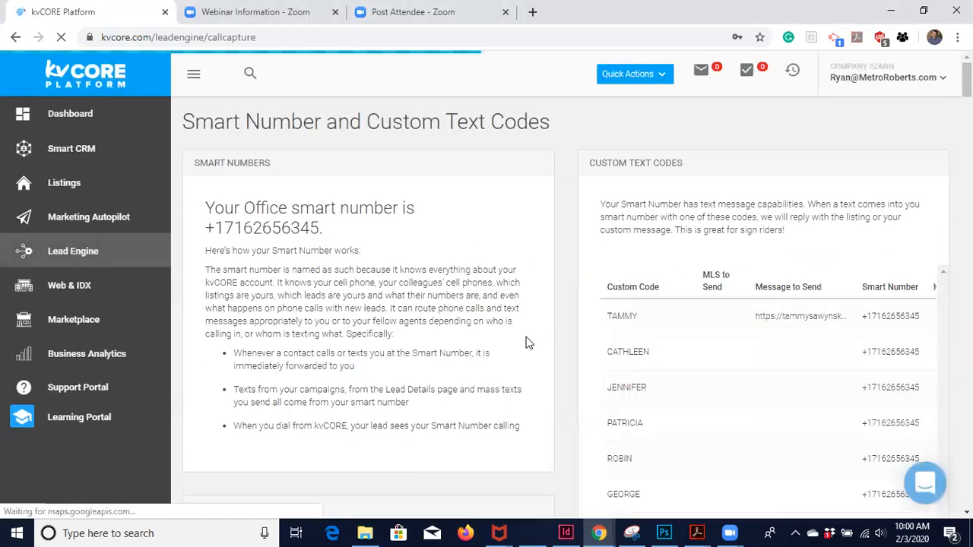
- Review the smart number explanation, the personal text code section and the list of existing custom text codes
scroll(529, 343, "down", 5)
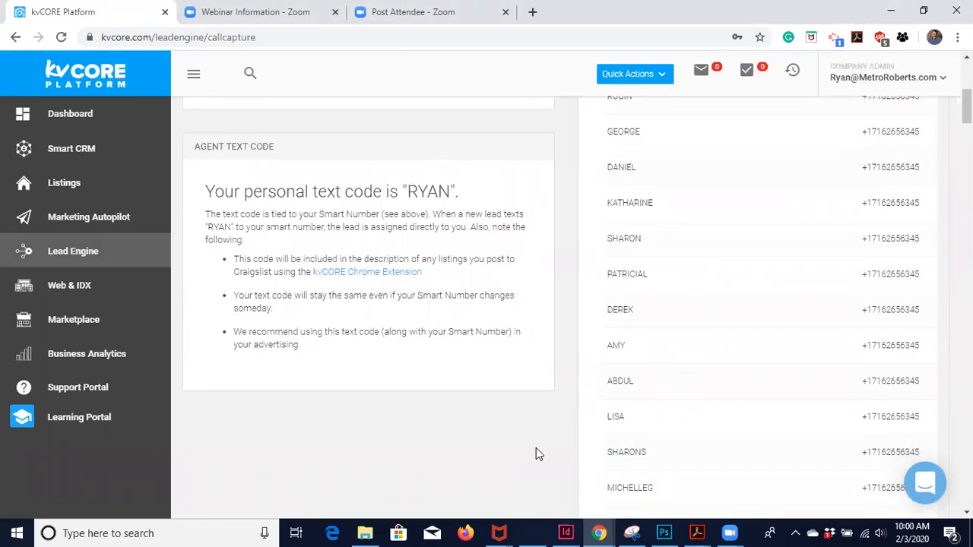
scroll(538, 465, "down", 12)
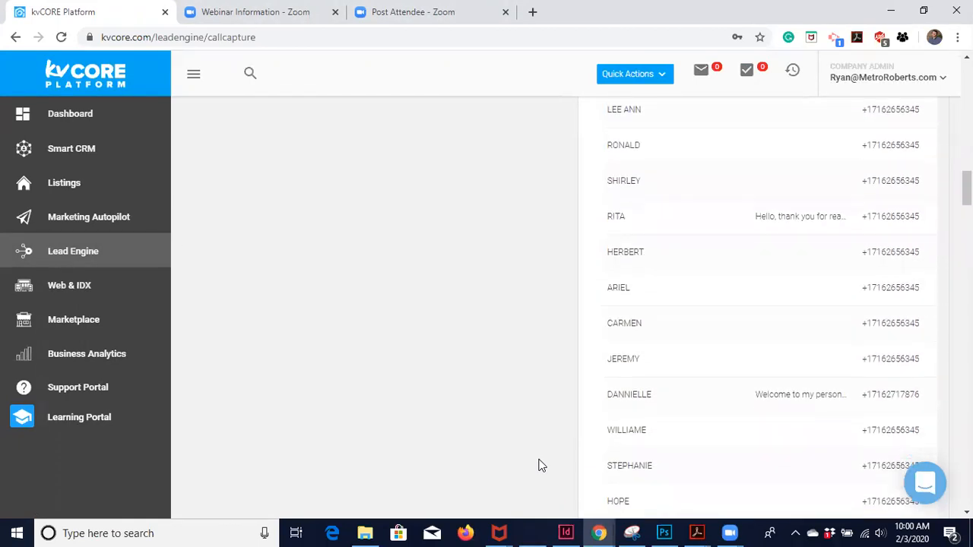
scroll(539, 465, "down", 3)
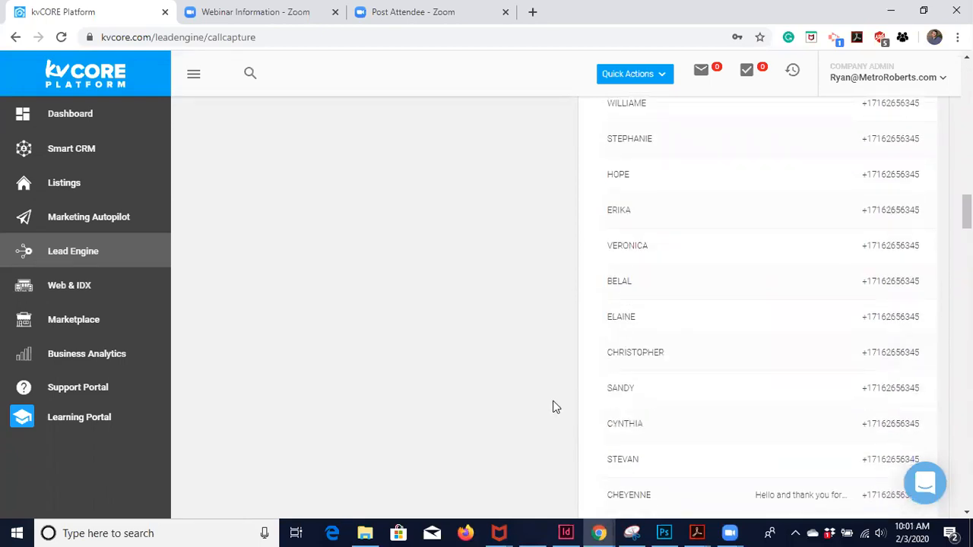
scroll(538, 416, "down", 5)
scroll(539, 417, "down", 5)
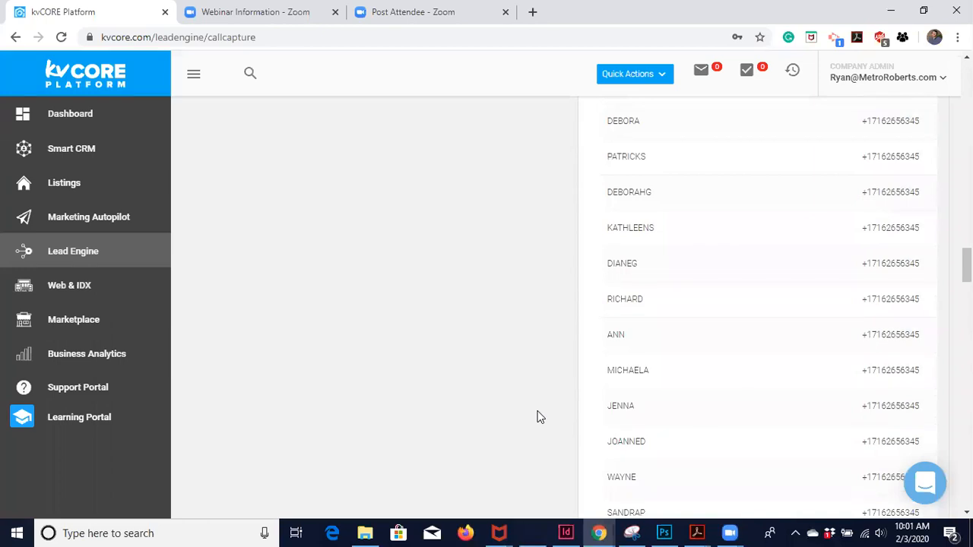
scroll(538, 416, "down", 2)
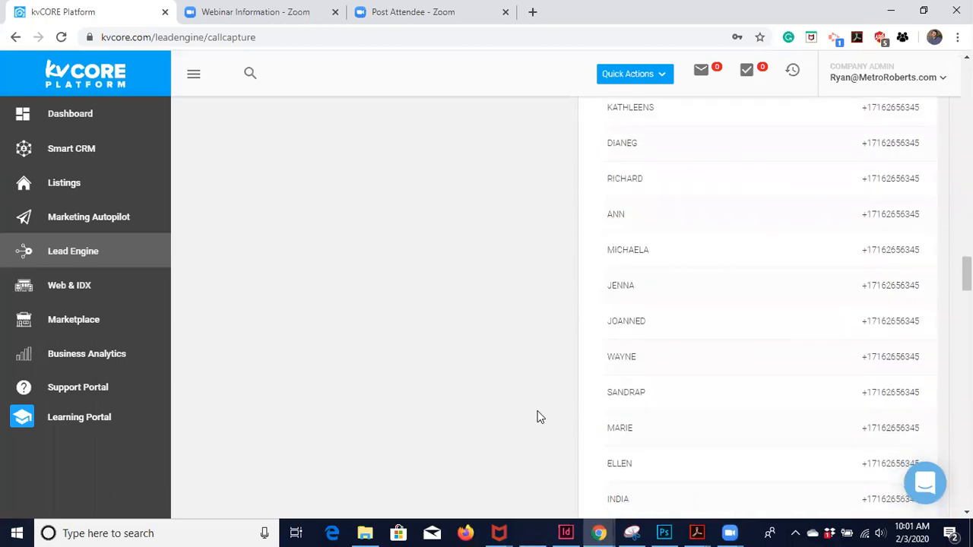
scroll(538, 417, "down", 9)
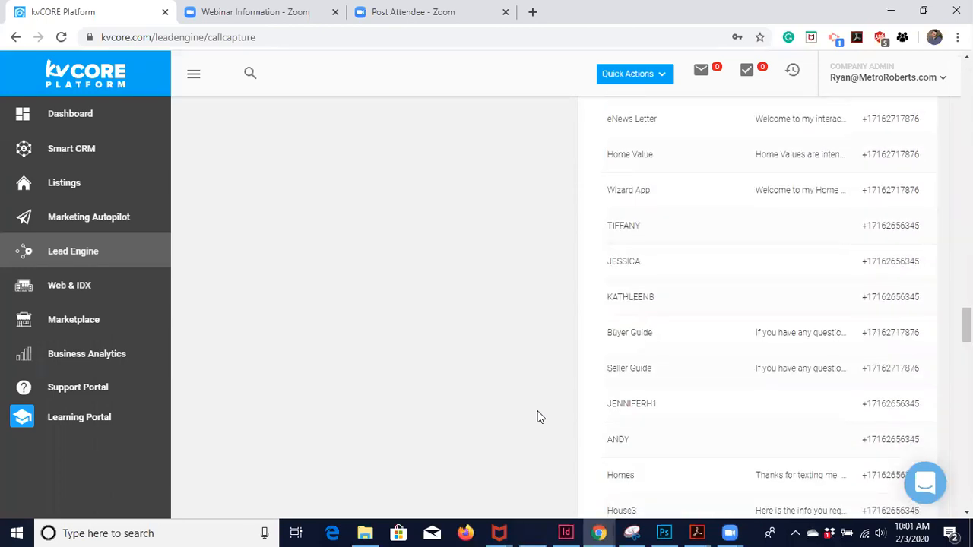
scroll(538, 417, "up", 3)
scroll(538, 417, "down", 10)
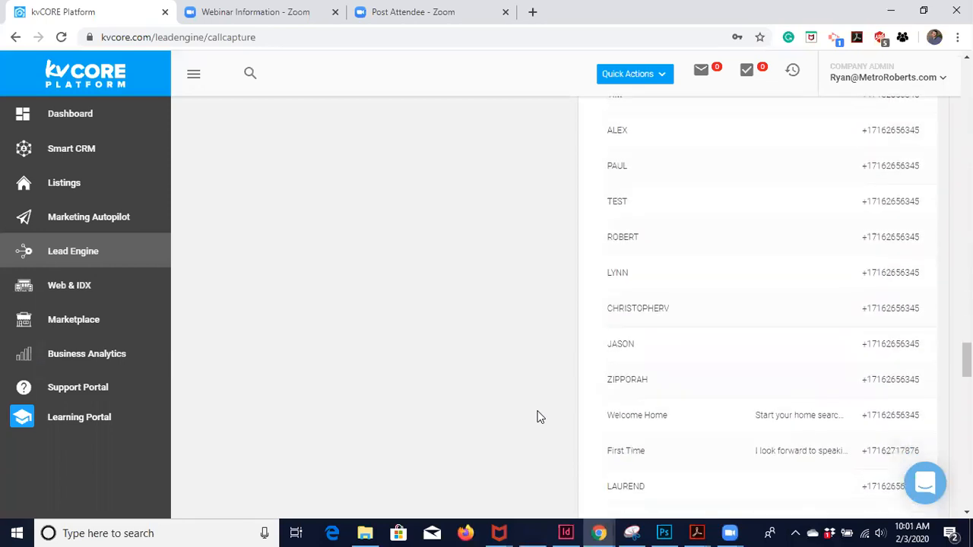
scroll(538, 416, "down", 2)
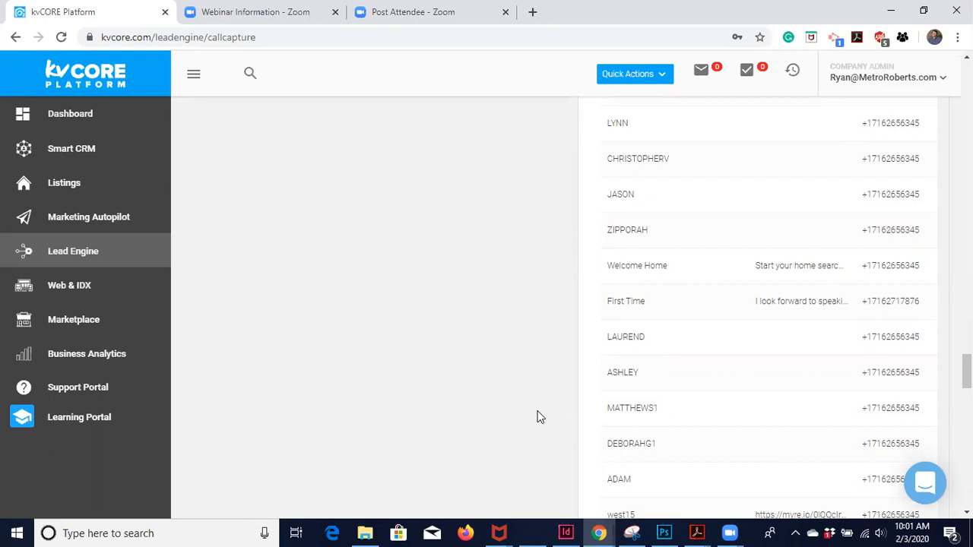
scroll(536, 417, "down", 4)
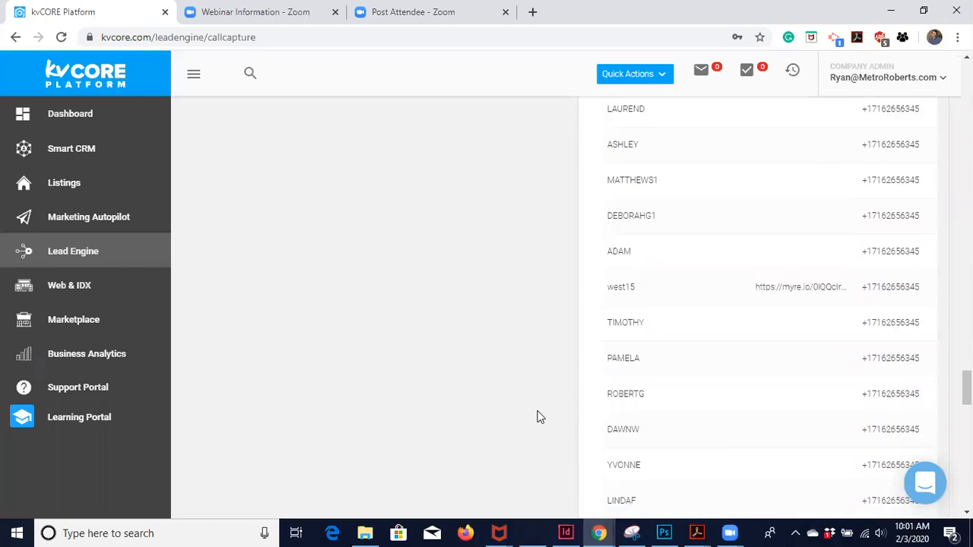
scroll(537, 417, "down", 6)
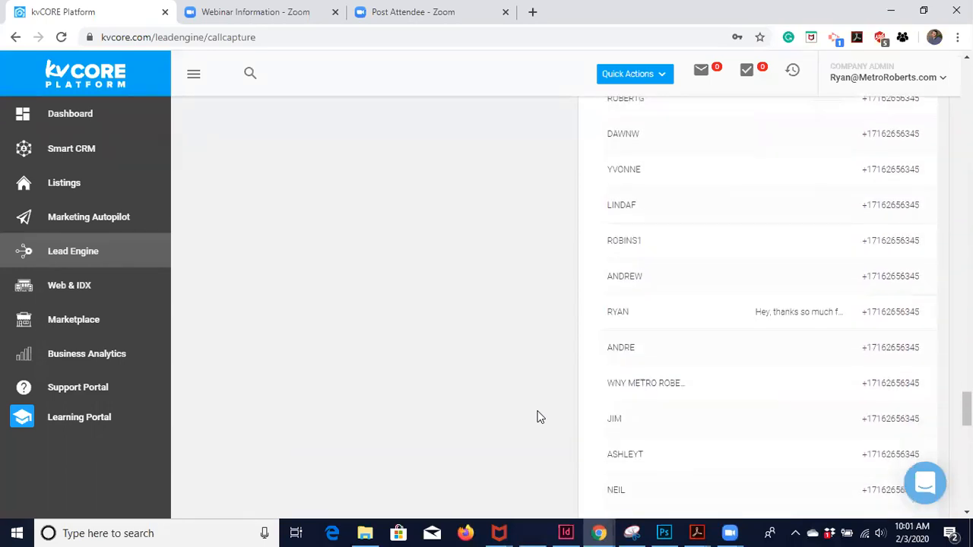
- Start a new custom text code and set its code to WATER
scroll(536, 416, "down", 12)
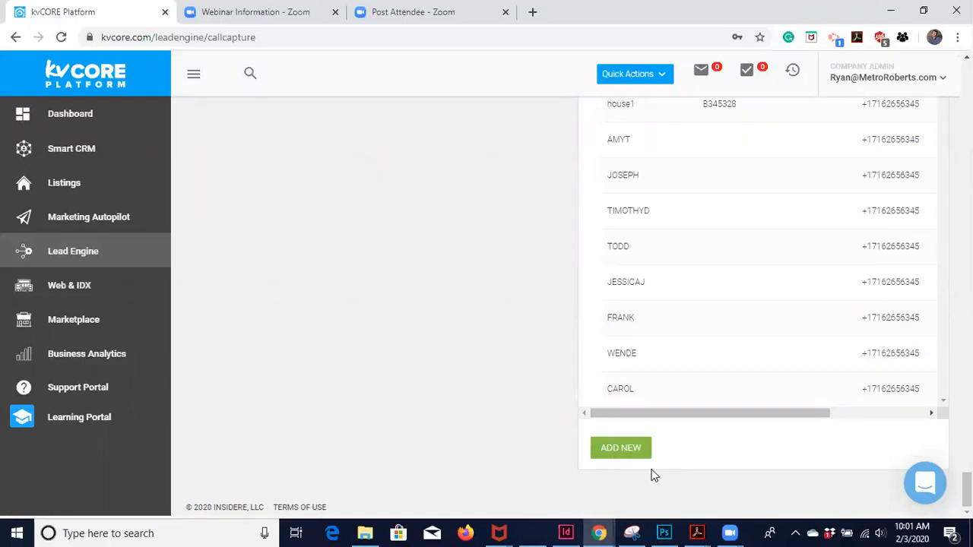
left_click(619, 450)
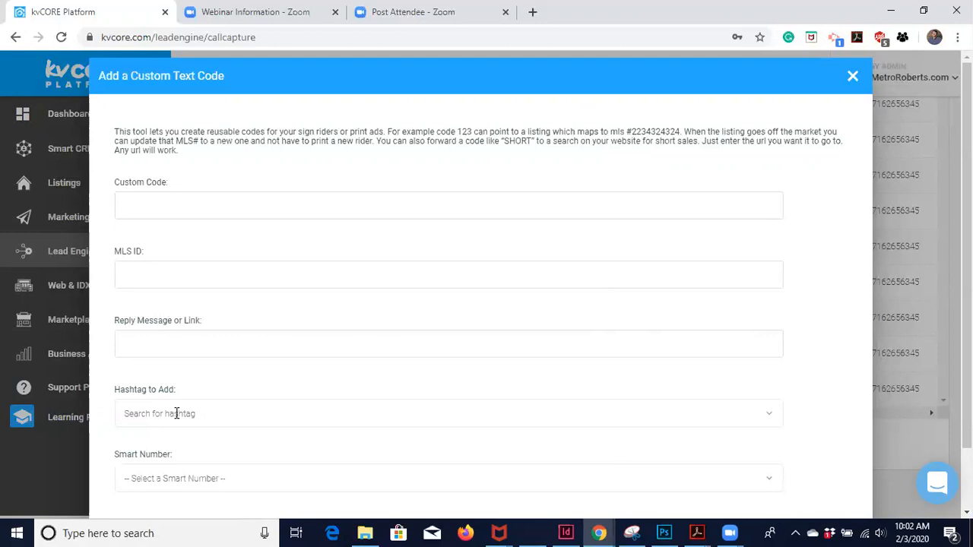
left_click(137, 204)
type("WATER")
- Set the reply message to "Hello! Thanks so much for subscribing. We will send you a list of all waterfront properties weekly!"
scroll(168, 250, "down", 2)
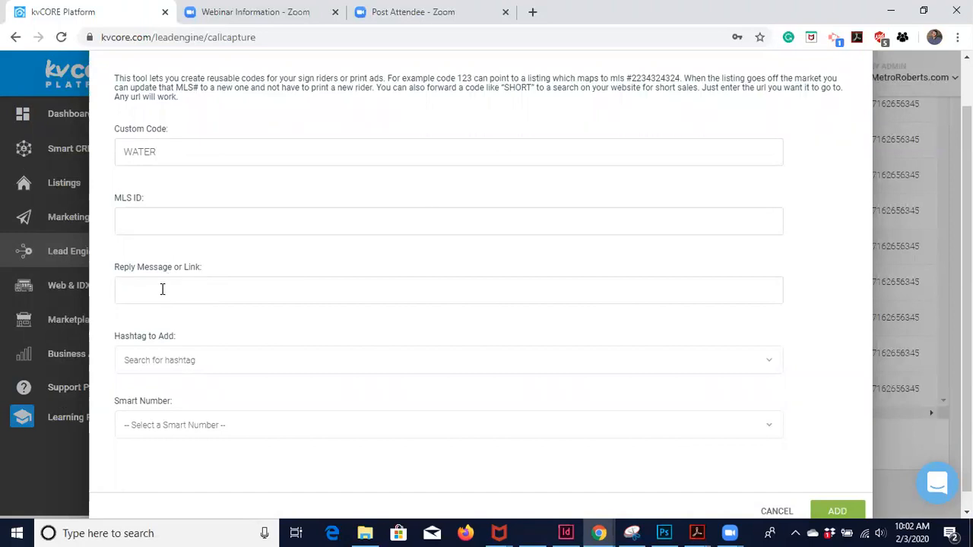
left_click(162, 289)
type("Hello! Thanks so much for sub")
key("BackSpace")
key("BackSpace")
key("BackSpace")
type("subs")
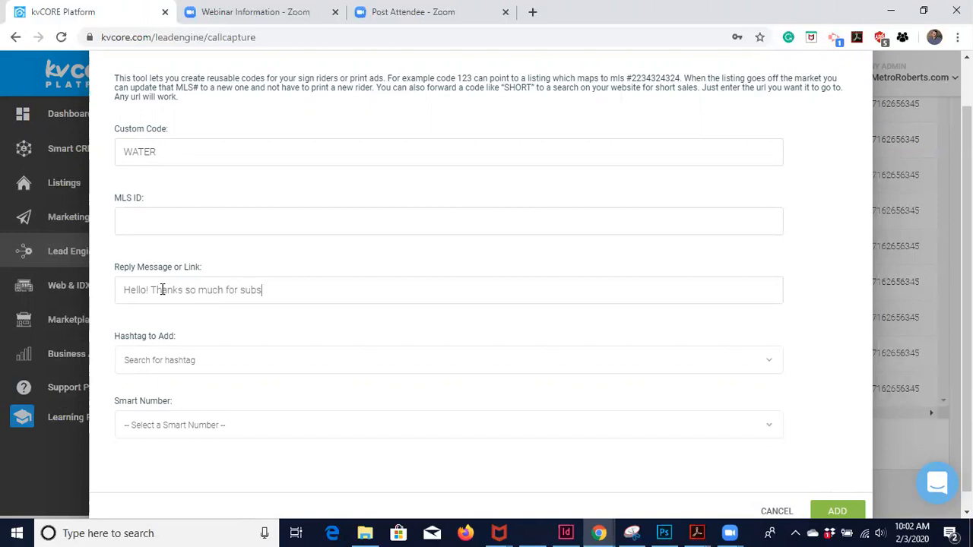
type("cribing")
key("BackSpace")
key("BackSpace")
type("g. We will send you a list of all properties")
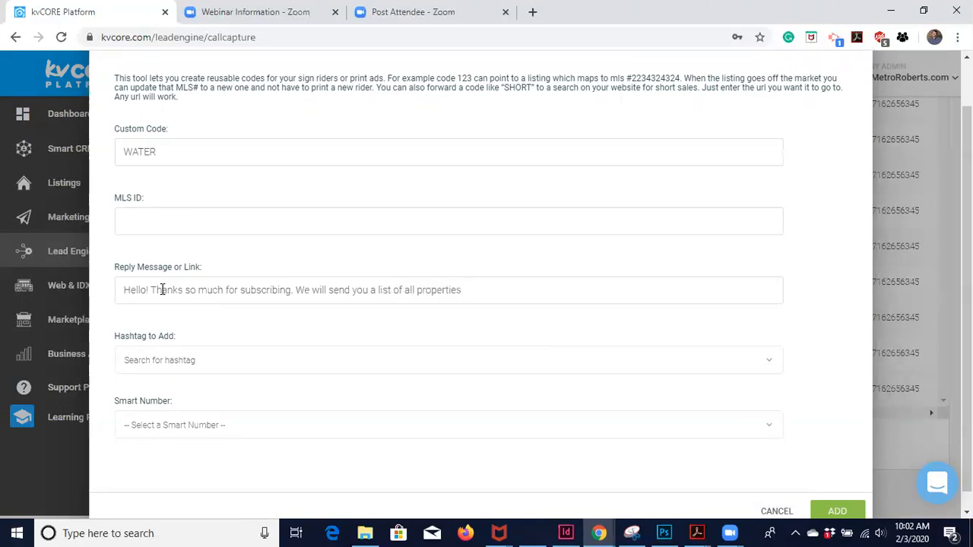
key("BackSpace")
key("BackSpace")
key("BackSpace")
key("BackSpace")
key("BackSpace")
key("BackSpace")
key("BackSpace")
key("BackSpace")
key("BackSpace")
key("BackSpace")
key("BackSpace")
type("water")
type("nt properties")
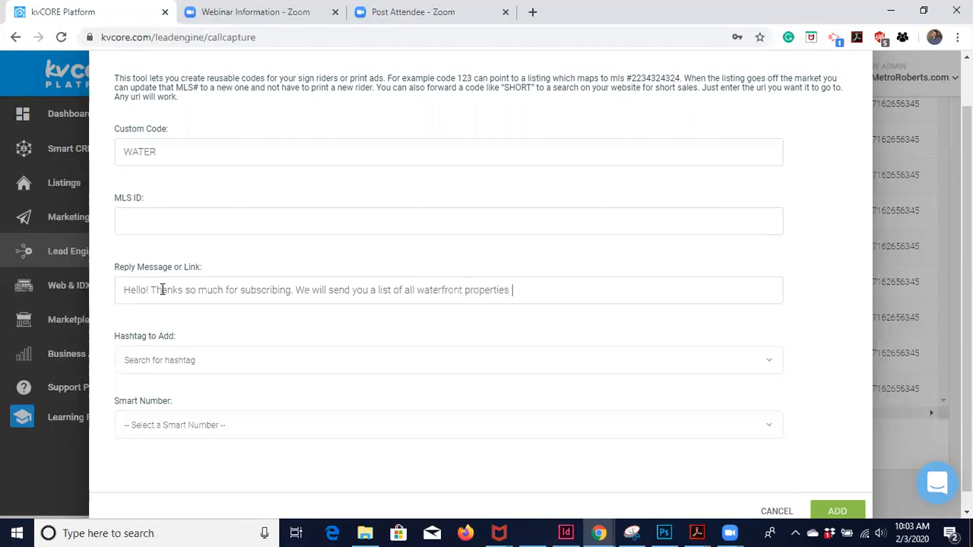
type(" weekly!")
- Find and assign the Waterfront hashtag to the WATER text code
left_click(172, 359)
type("waterfront")
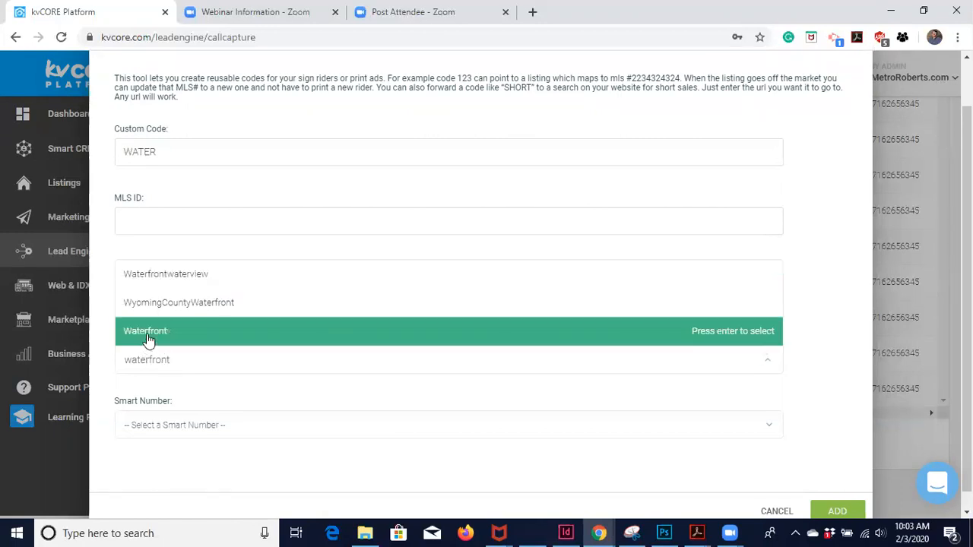
left_click(146, 342)
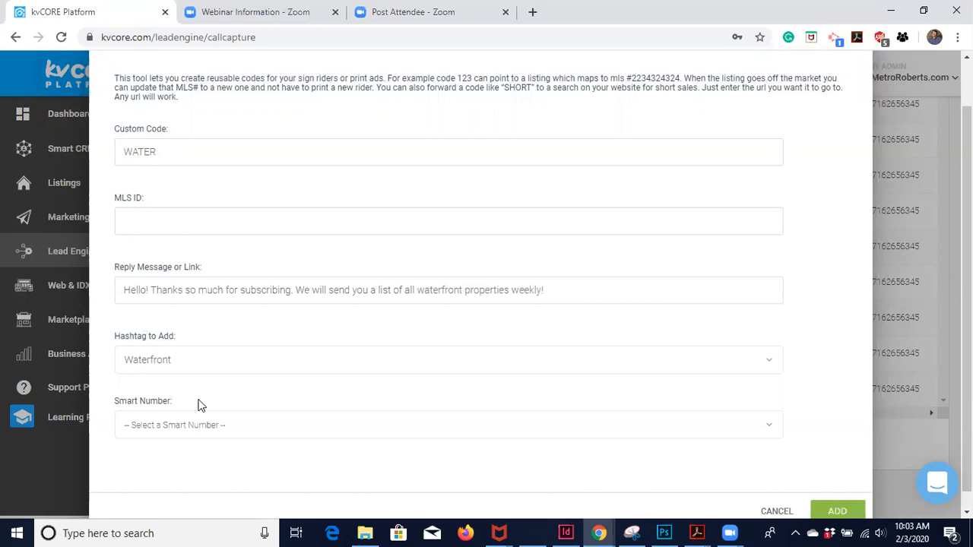
- Assign the office smart number to the WATER code and add the code to the custom text code list
left_click(200, 424)
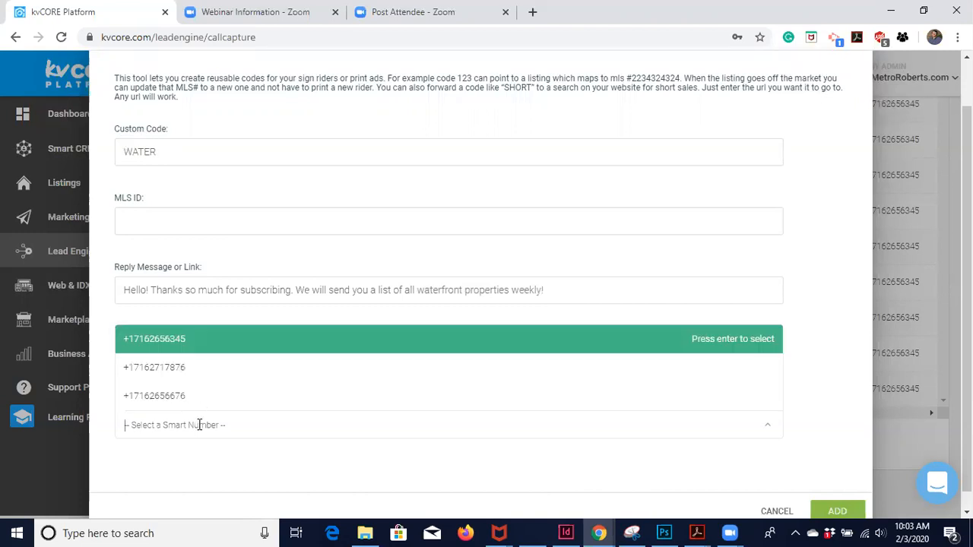
left_click(211, 345)
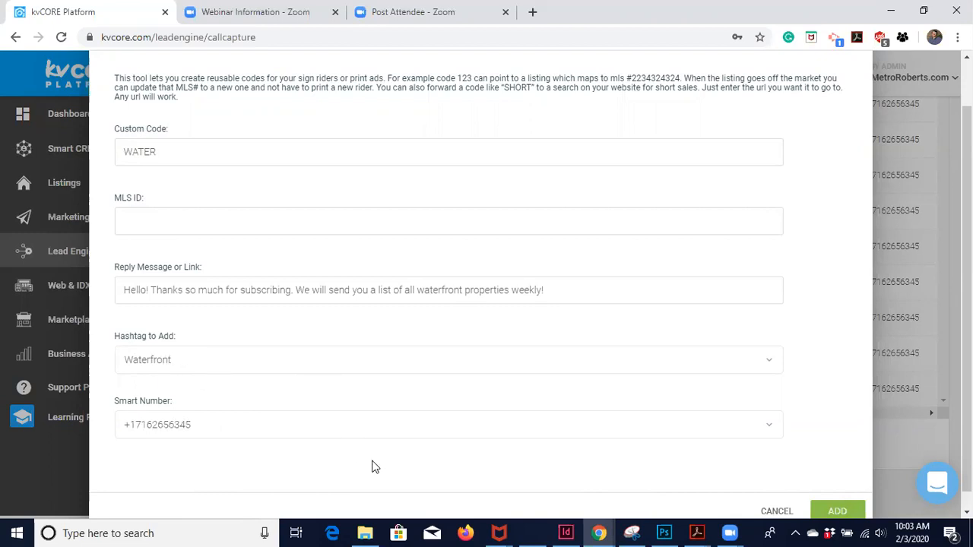
scroll(372, 466, "down", 1)
left_click(834, 493)
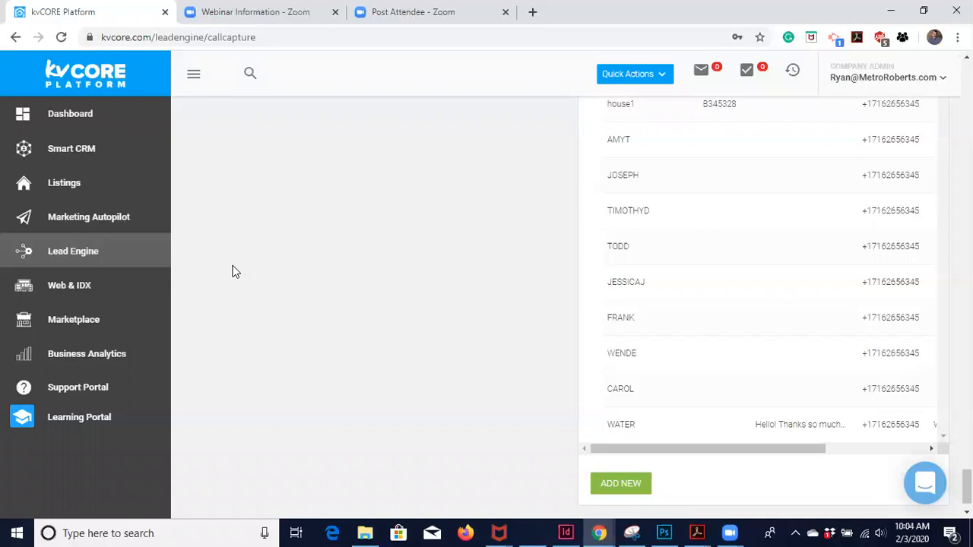
- Return to Lead Engine and start building an IDX squeeze page on the account holder's own domain
left_click(120, 253)
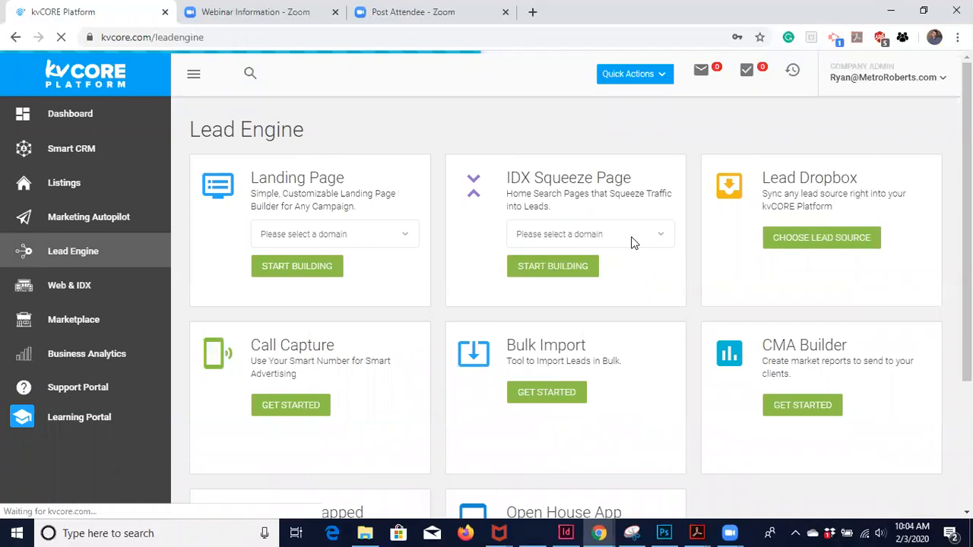
left_click(605, 235)
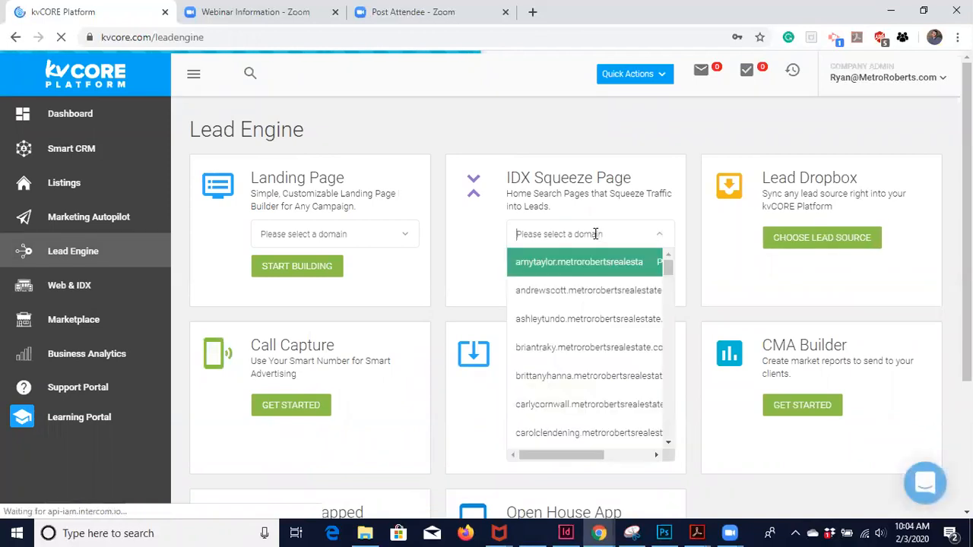
left_click_drag(667, 269, 667, 394)
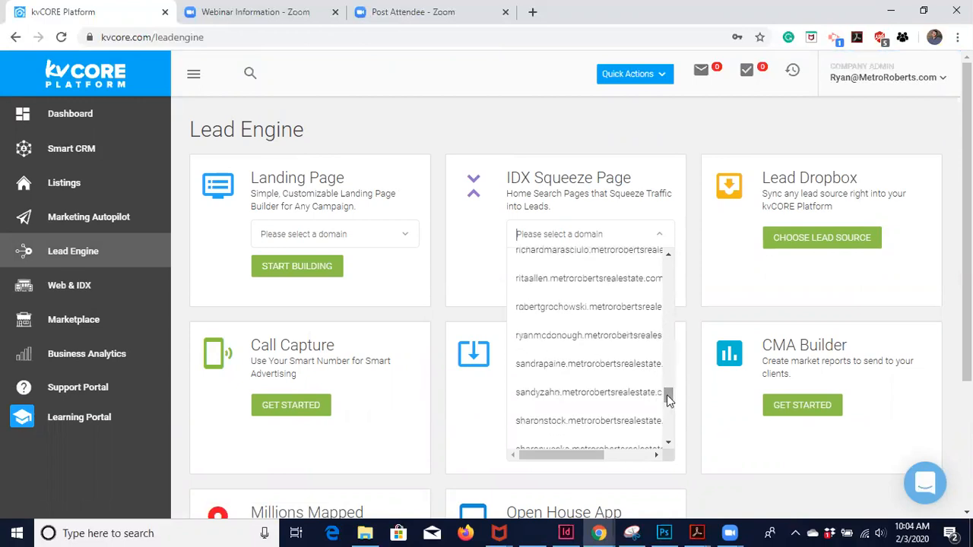
left_click(603, 340)
left_click(526, 271)
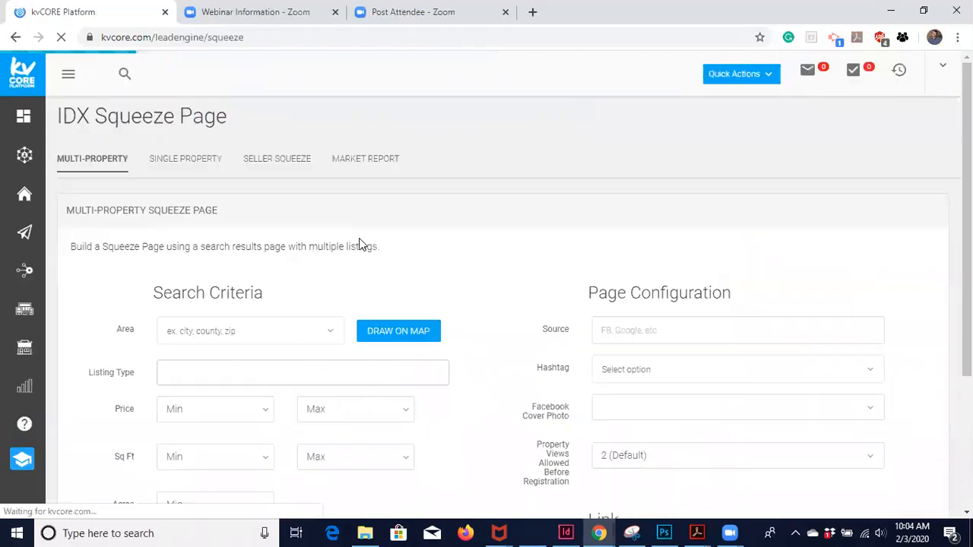
- Set the multi-property squeeze page's search area to county:Erie
scroll(271, 308, "down", 2)
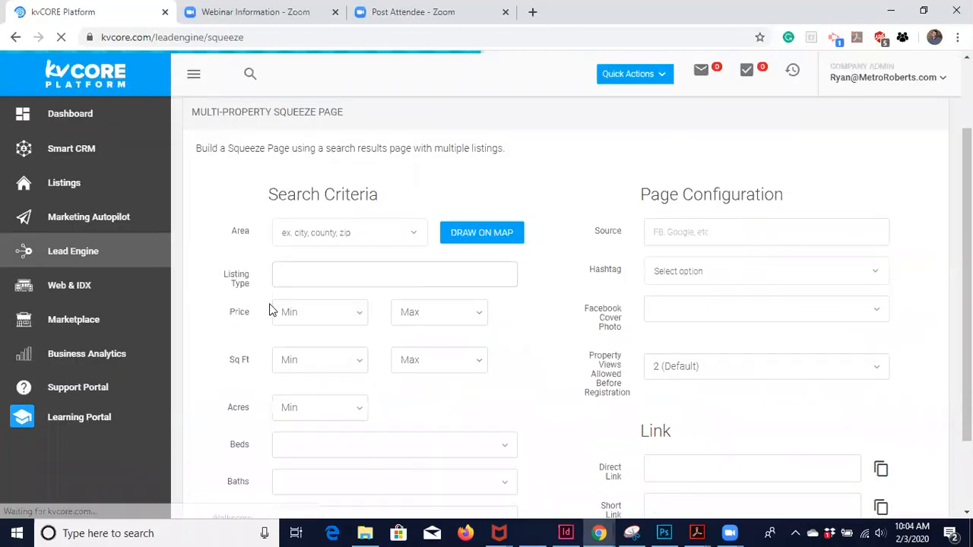
left_click(303, 223)
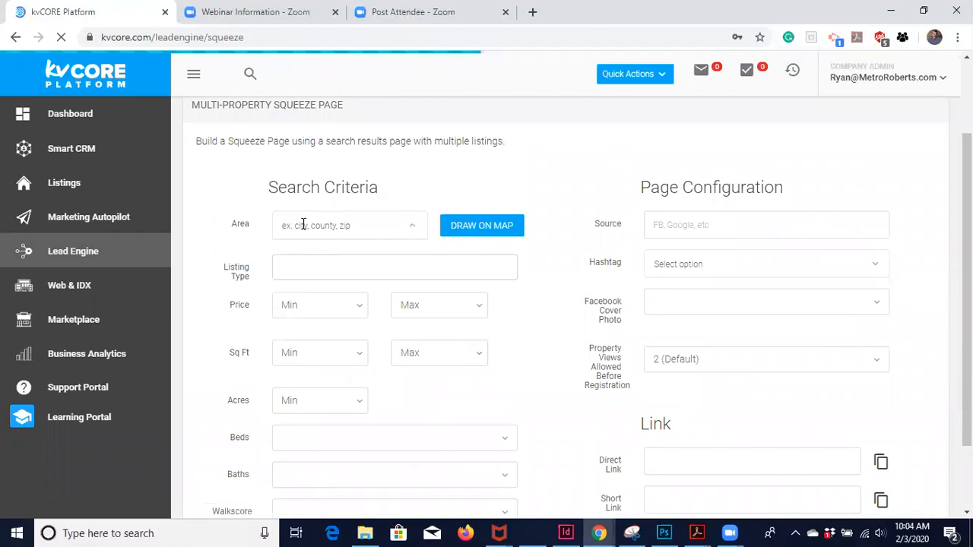
type("erie county")
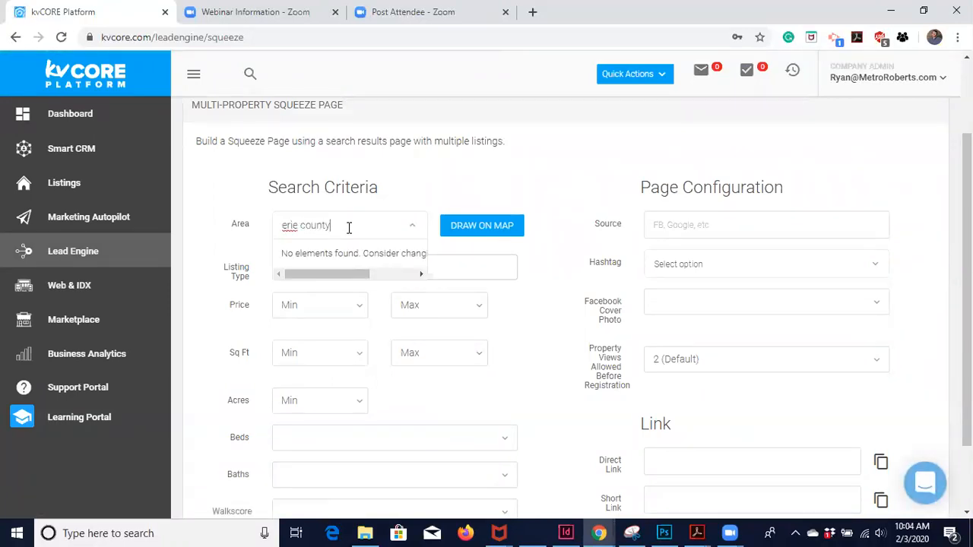
key("BackSpace")
key("BackSpace")
key("BackSpace")
key("BackSpace")
key("BackSpace")
key("BackSpace")
key("BackSpace")
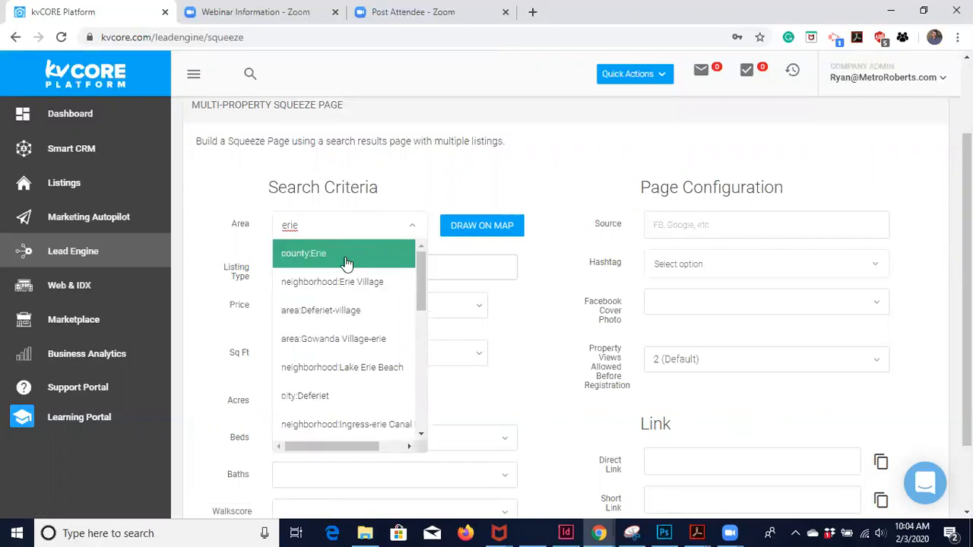
left_click(344, 255)
- Add the Water Front option to the multi-property squeeze page's search criteria
scroll(261, 306, "down", 2)
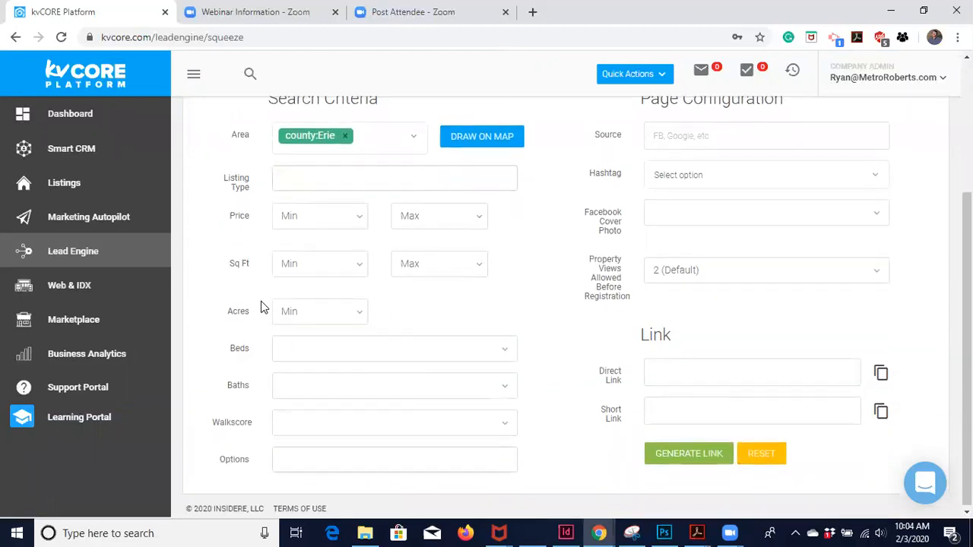
left_click(310, 462)
scroll(224, 451, "down", 2)
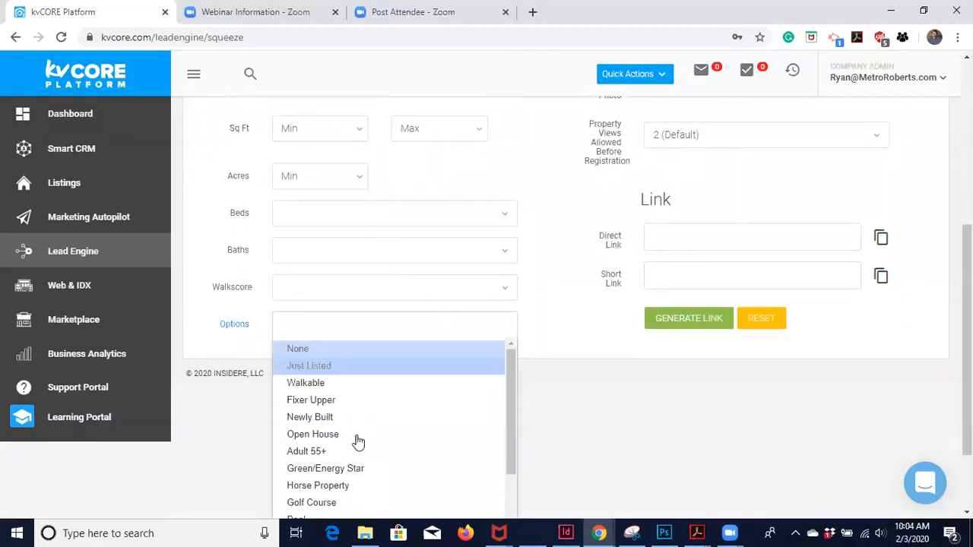
scroll(352, 474, "down", 3)
scroll(352, 475, "down", 5)
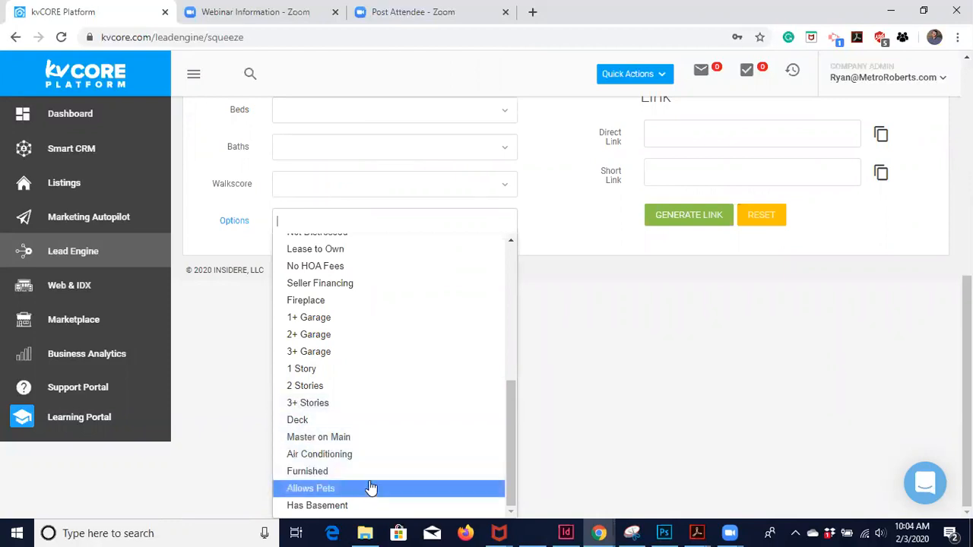
scroll(363, 304, "up", 3)
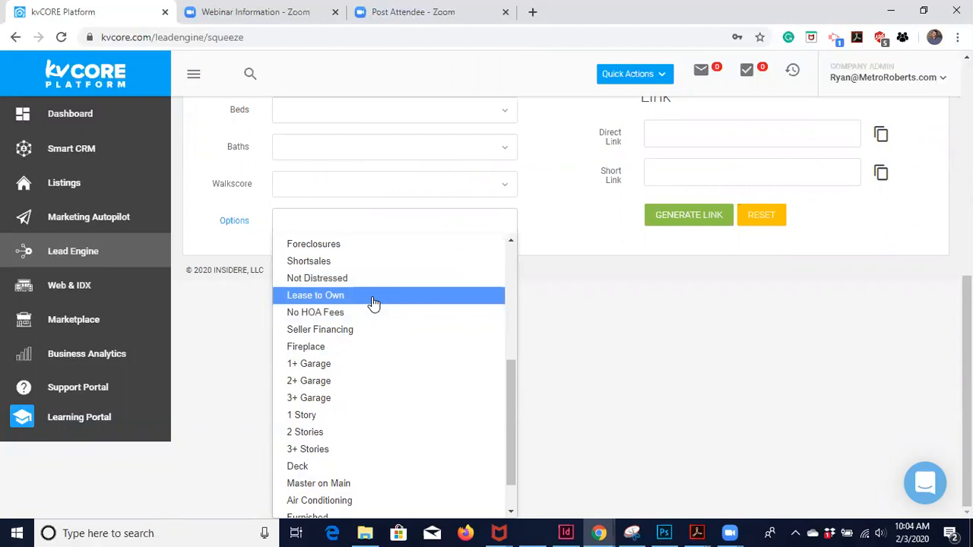
scroll(373, 302, "up", 1)
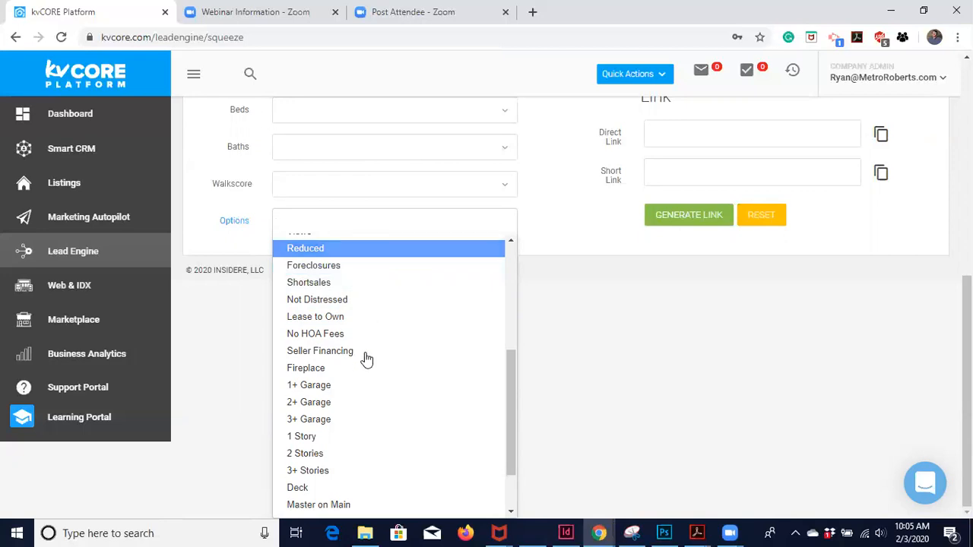
scroll(379, 424, "up", 3)
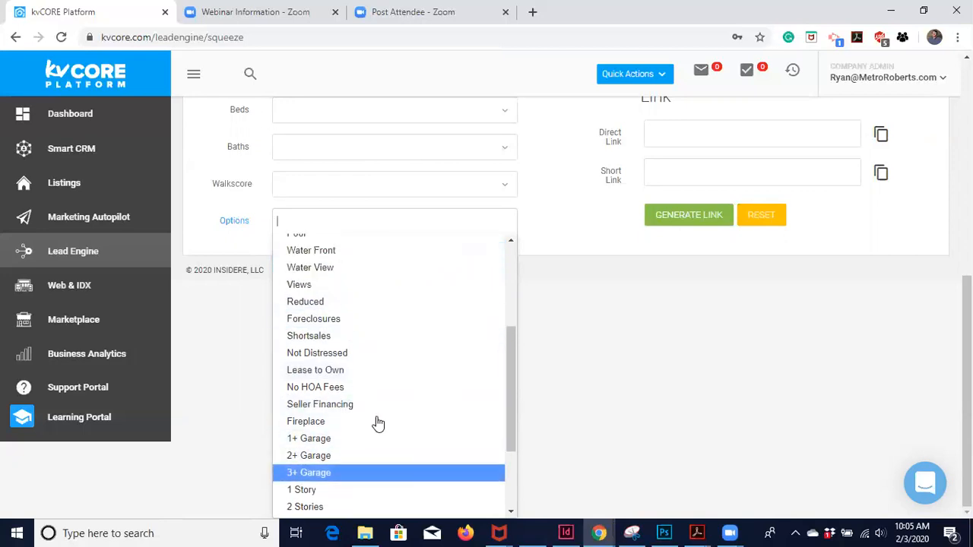
left_click(347, 278)
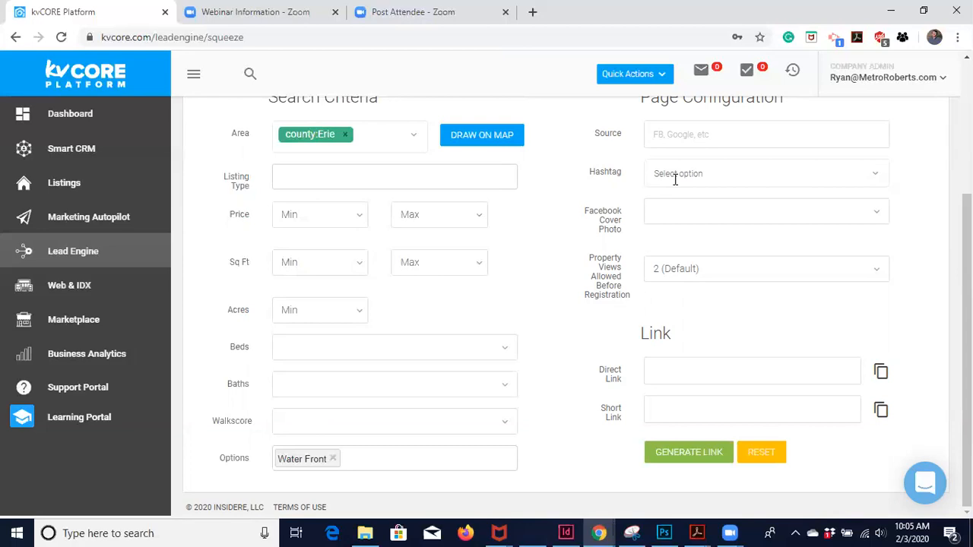
- Set the property views allowed before registration to Never, generate the squeeze page links and copy the short link
left_click(683, 270)
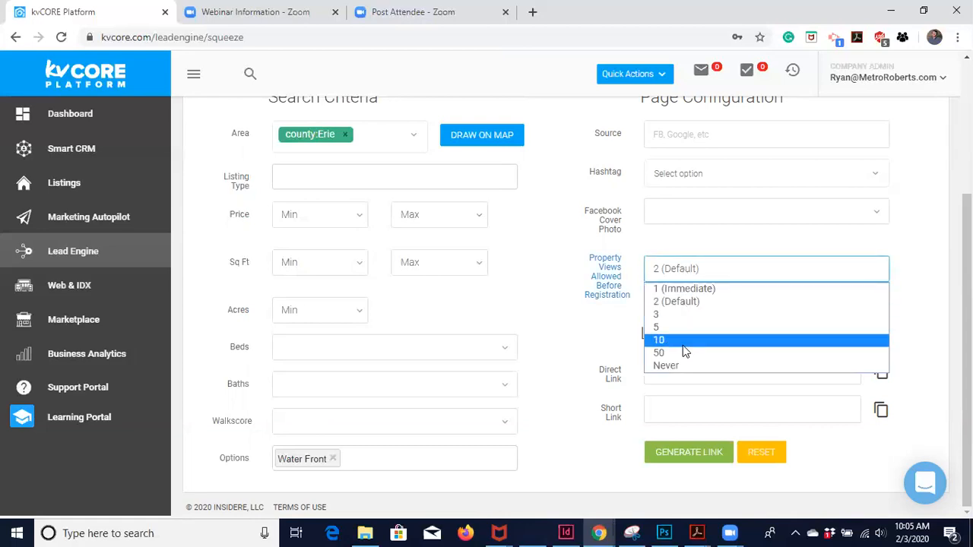
left_click(681, 365)
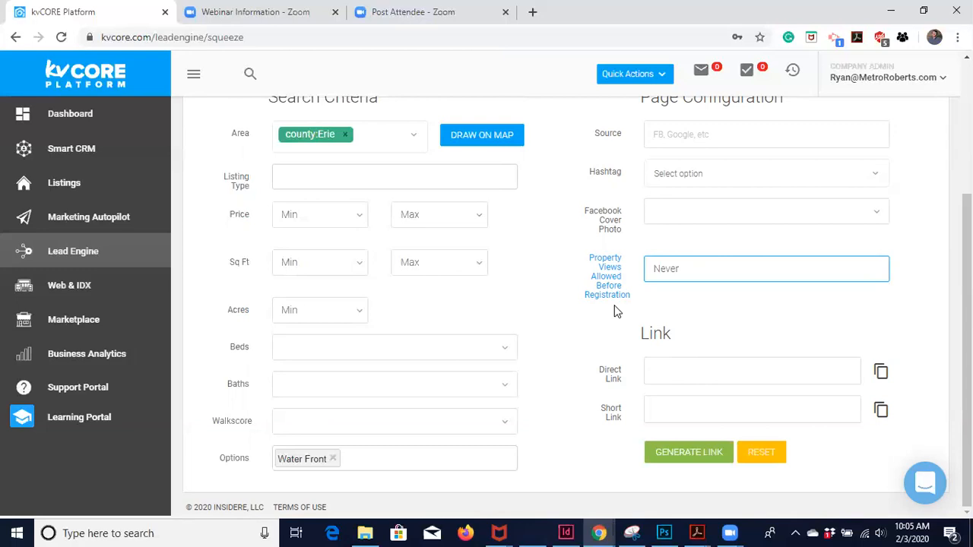
left_click(675, 453)
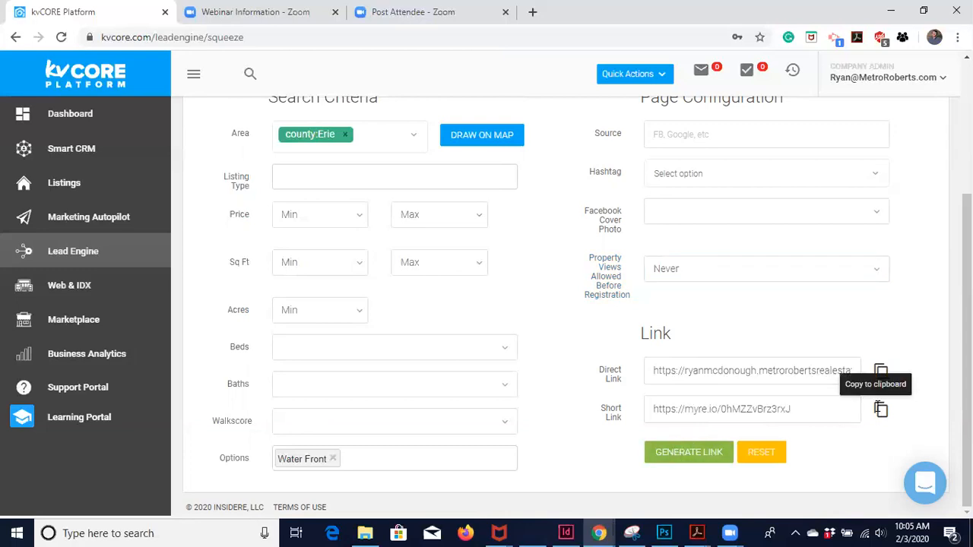
left_click(881, 411)
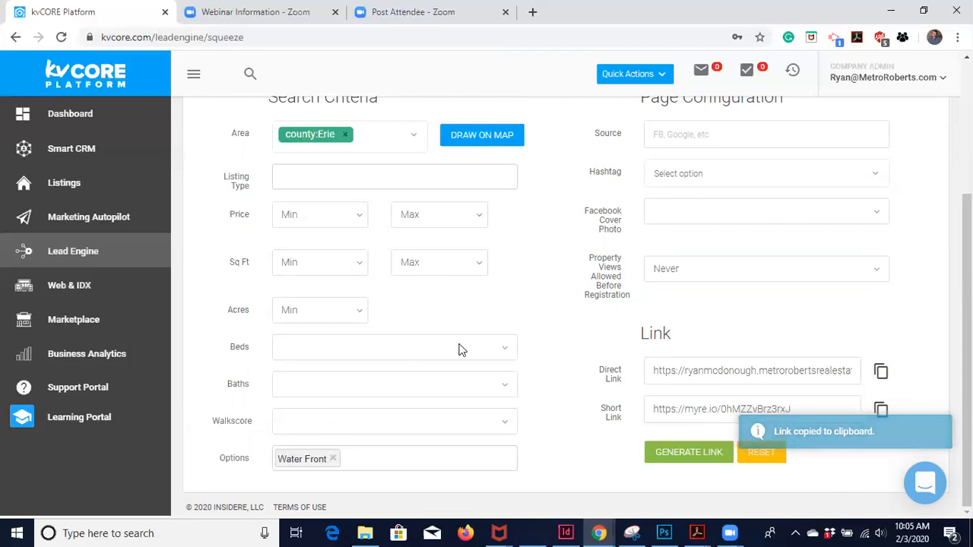
double_click(933, 231)
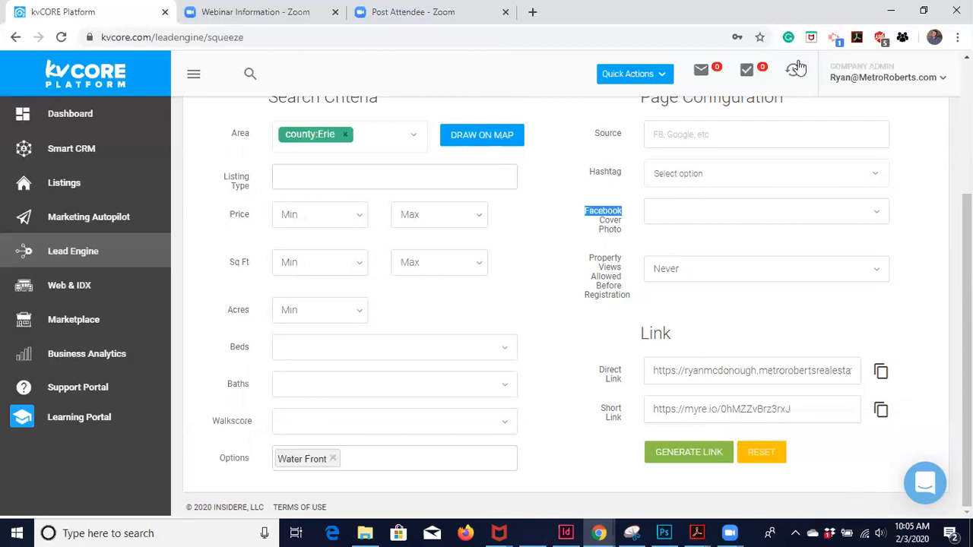
left_click(806, 135)
scroll(796, 70, "up", 3)
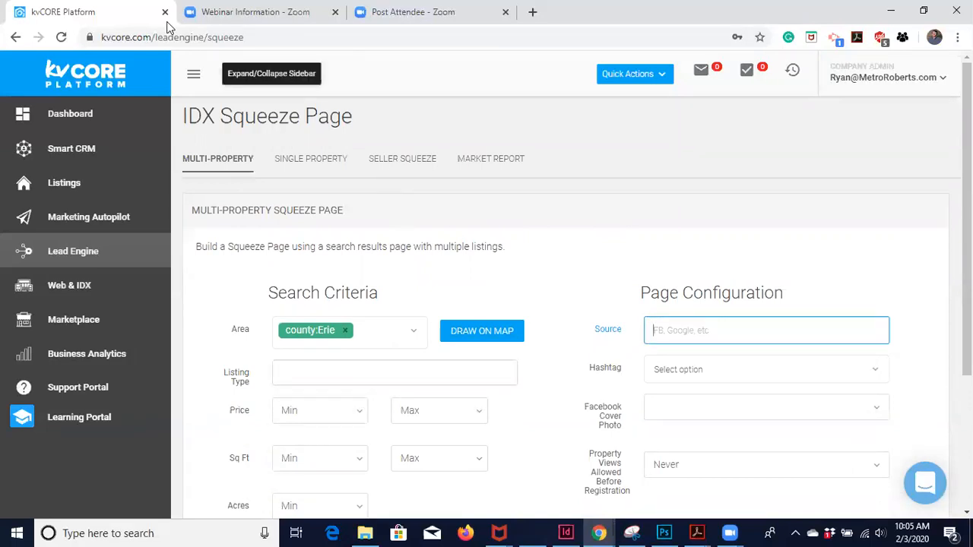
- Open the copied short link in a new browser tab and look through the Erie County property listings
left_click(187, 39)
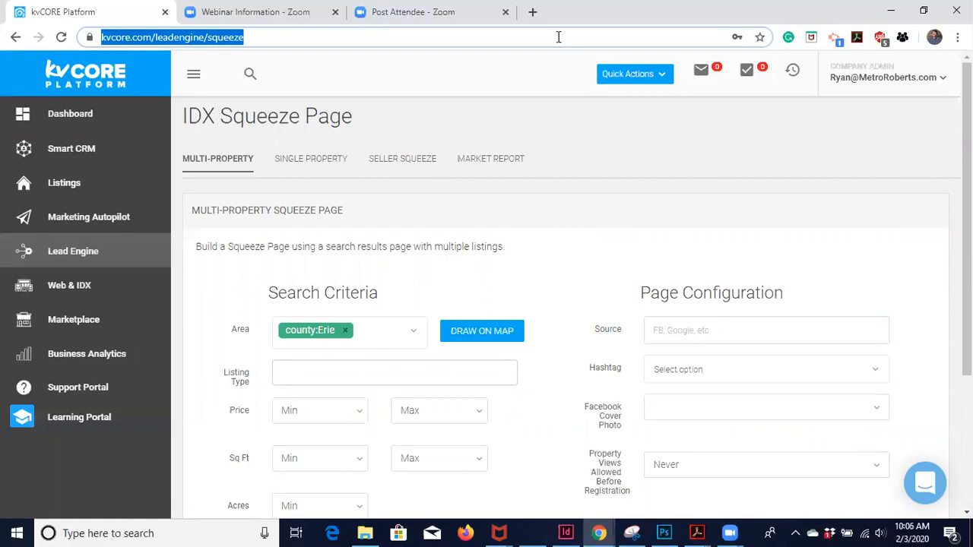
left_click(532, 12)
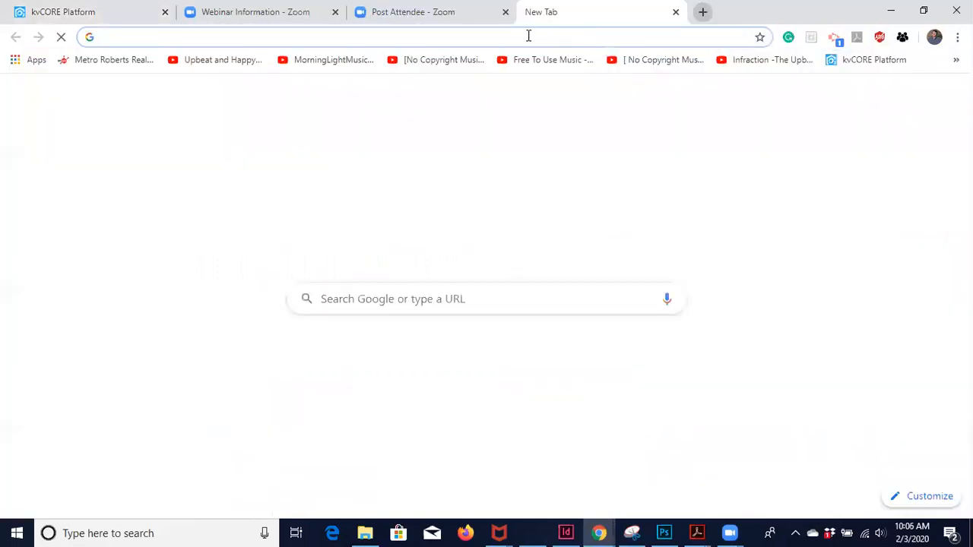
key("ctrl+v")
key("Return")
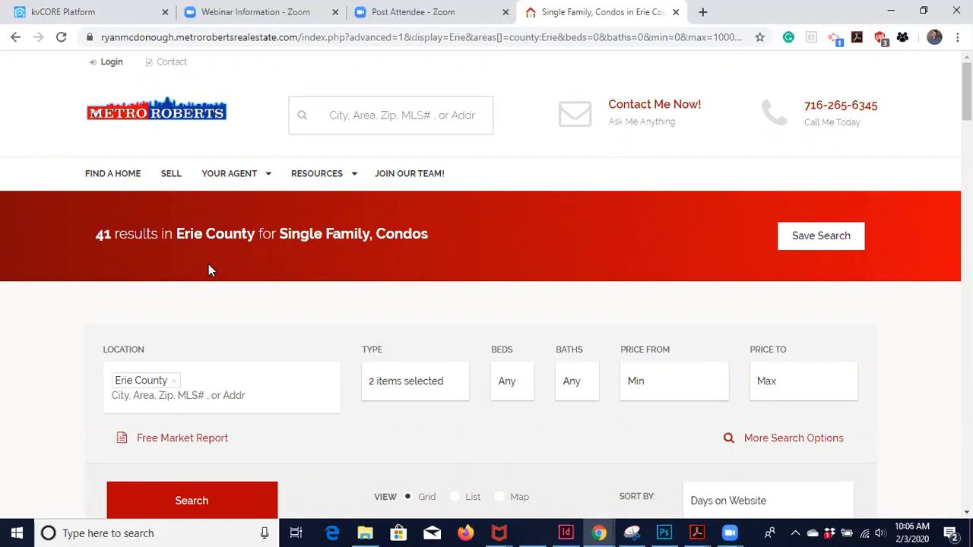
scroll(208, 263, "down", 4)
scroll(81, 365, "down", 1)
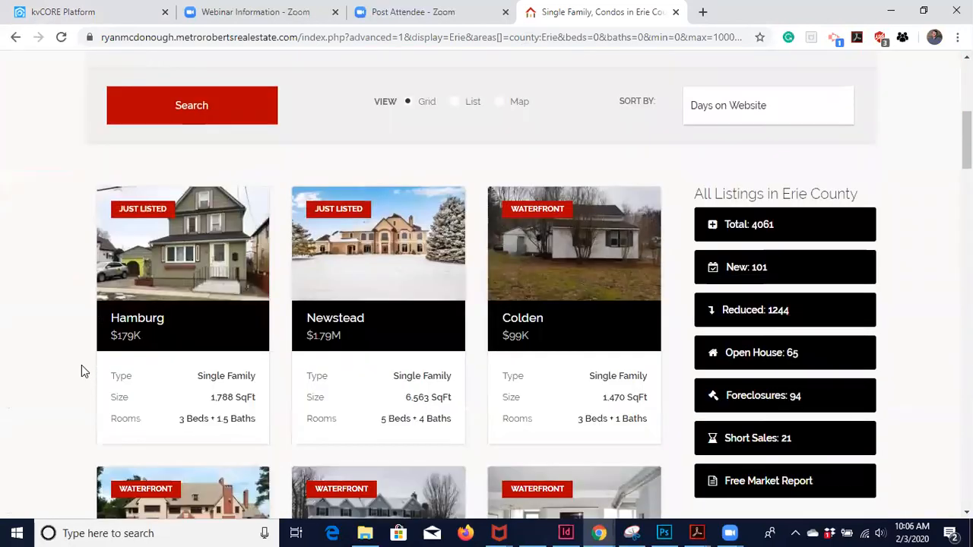
scroll(82, 365, "down", 1)
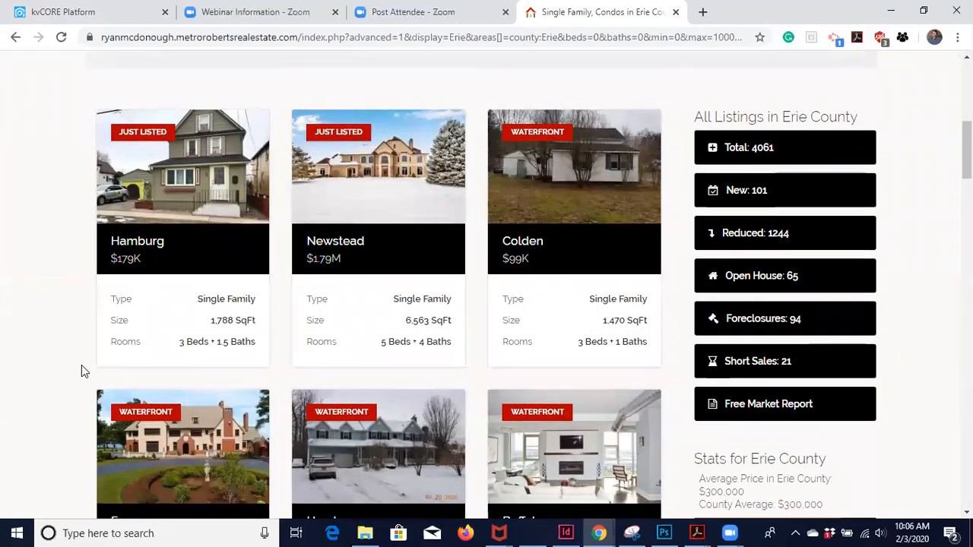
scroll(82, 368, "down", 4)
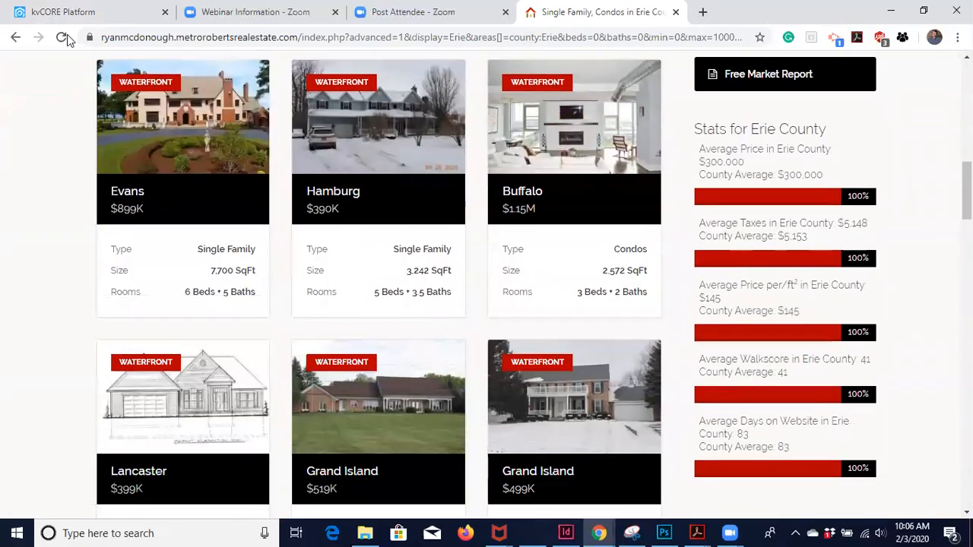
- Return to the kvCORE Platform and start a new SMS template among the smart campaign templates in Marketing Autopilot
left_click(69, 14)
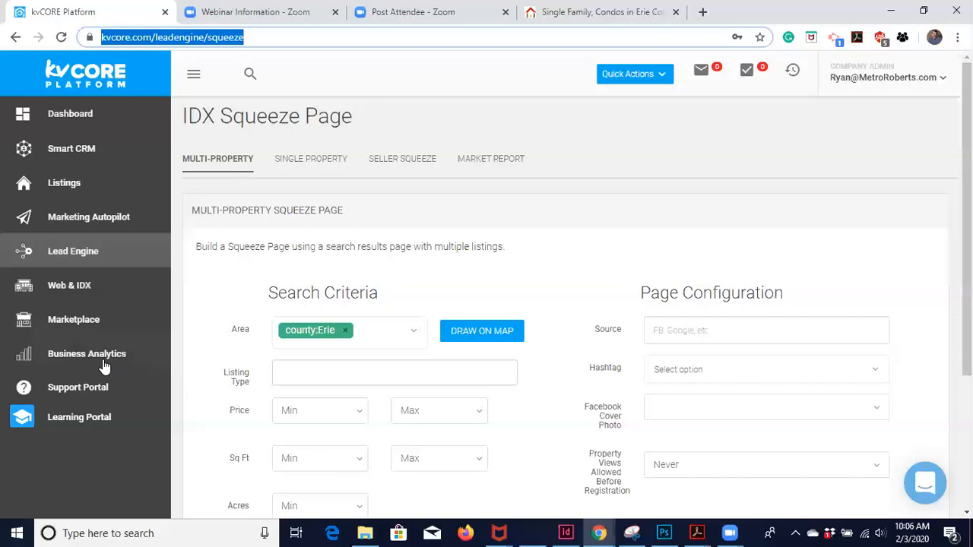
left_click(92, 220)
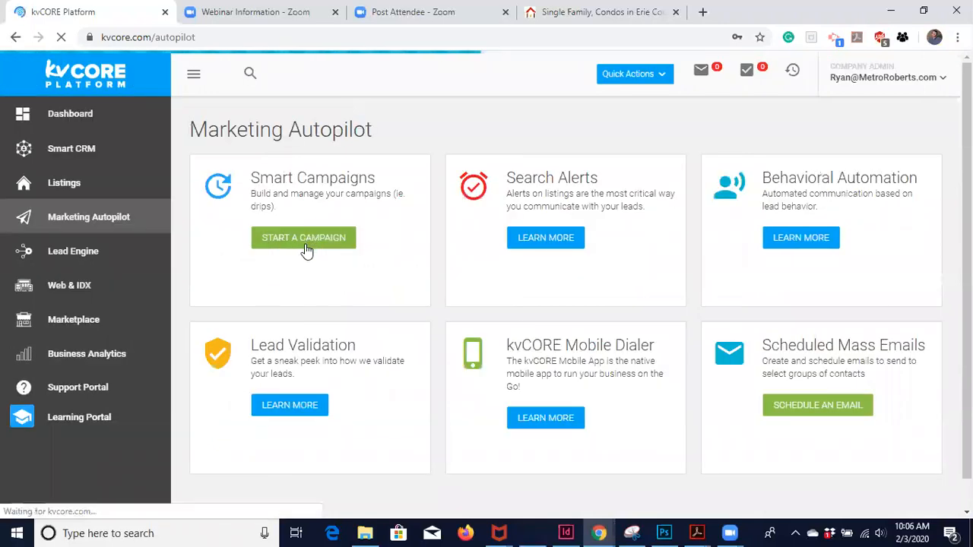
left_click(307, 251)
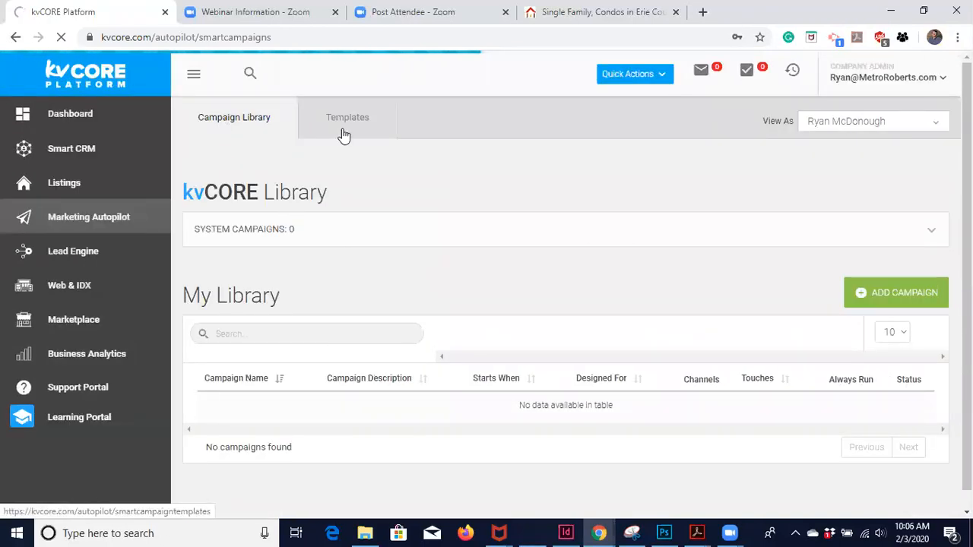
left_click(343, 134)
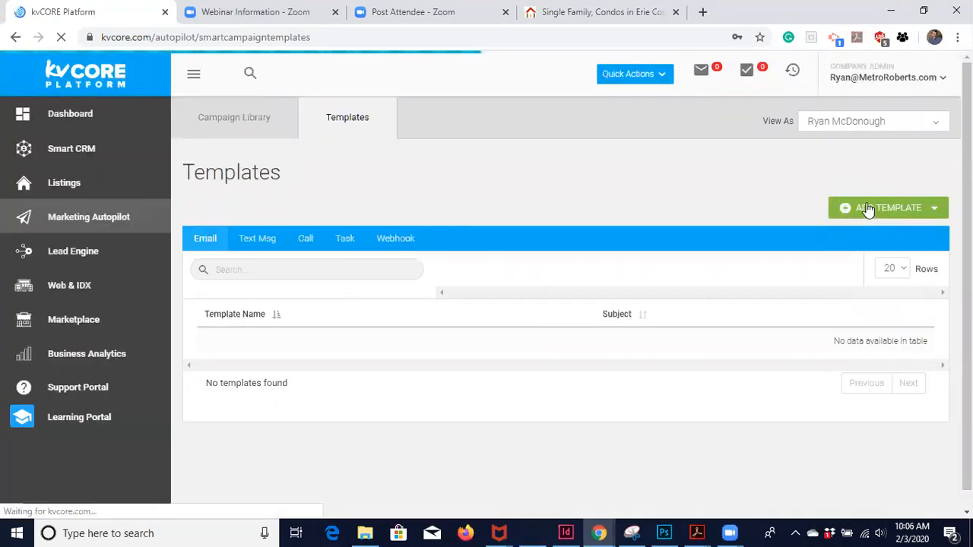
left_click(867, 209)
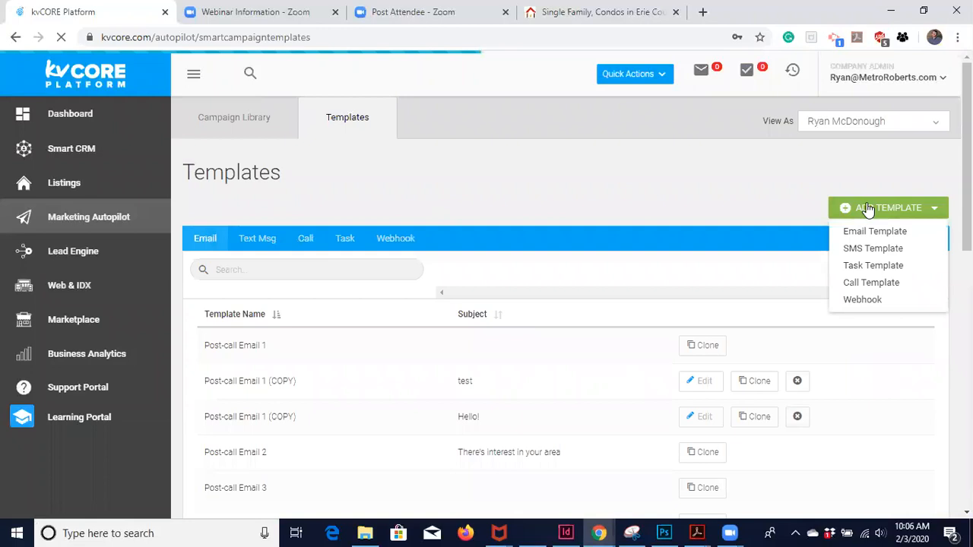
left_click(867, 251)
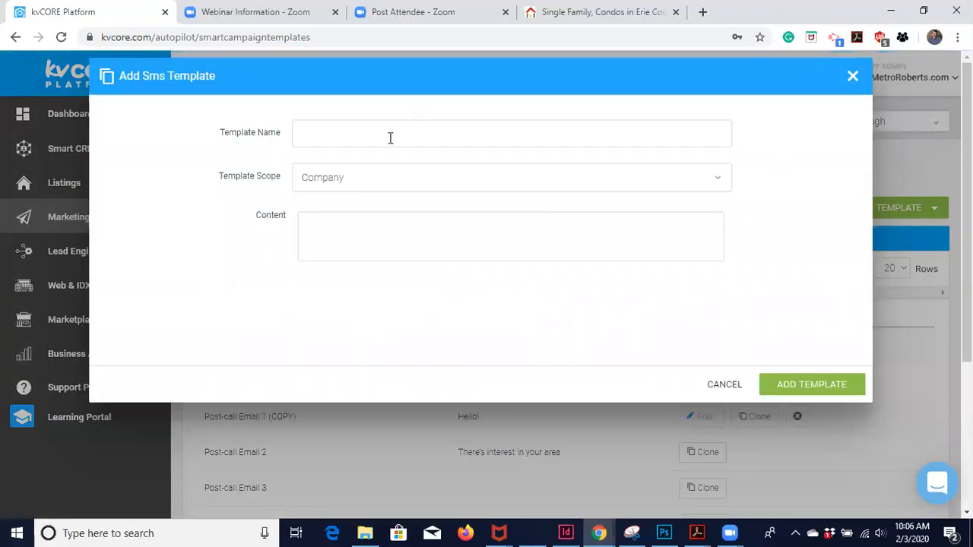
- Name the SMS template Waterfront and set its scope to the account holder's agent entry
type("Waterfront")
left_click(327, 177)
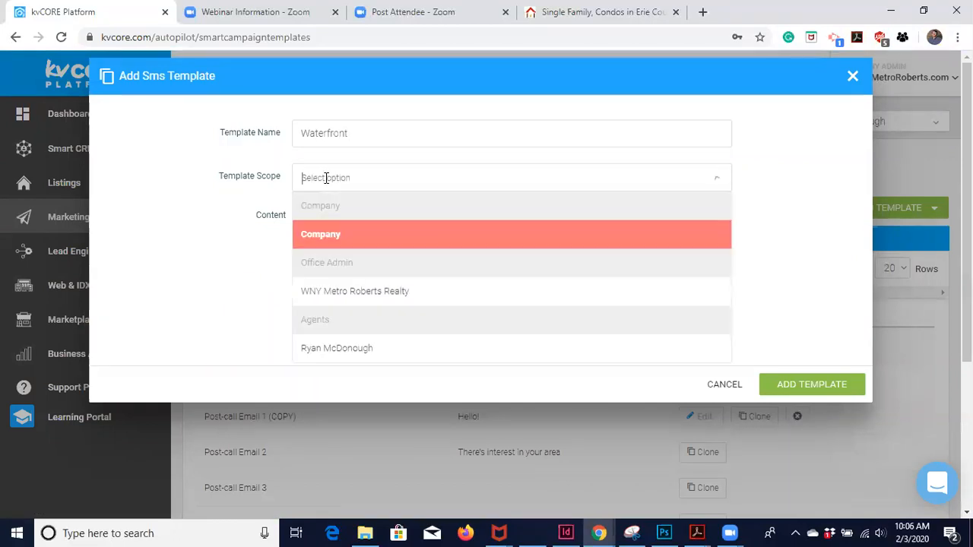
left_click(337, 351)
- Write "Hello! Here is the updated list of all waterfront properties in the area:" with the copied short link as the content, and add the template
left_click(330, 241)
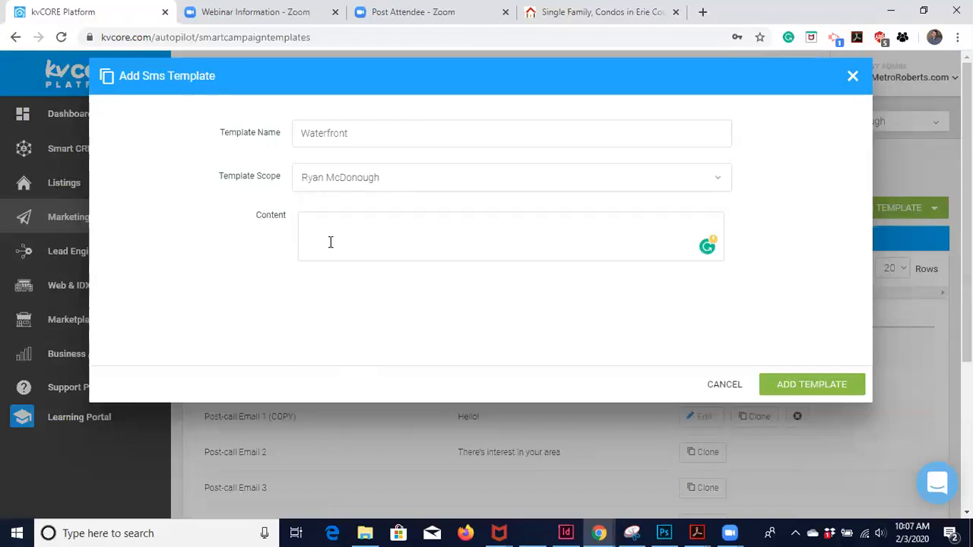
type("Hello! Here is the updated list of all wa")
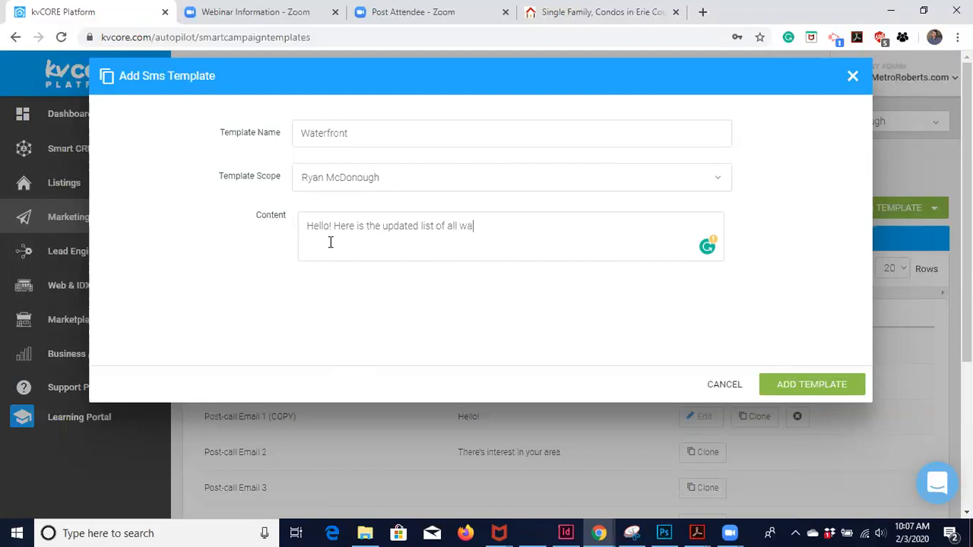
type("ater font")
key("BackSpace")
key("BackSpace")
key("BackSpace")
key("BackSpace")
key("BackSpace")
type("front opproperties in the area:")
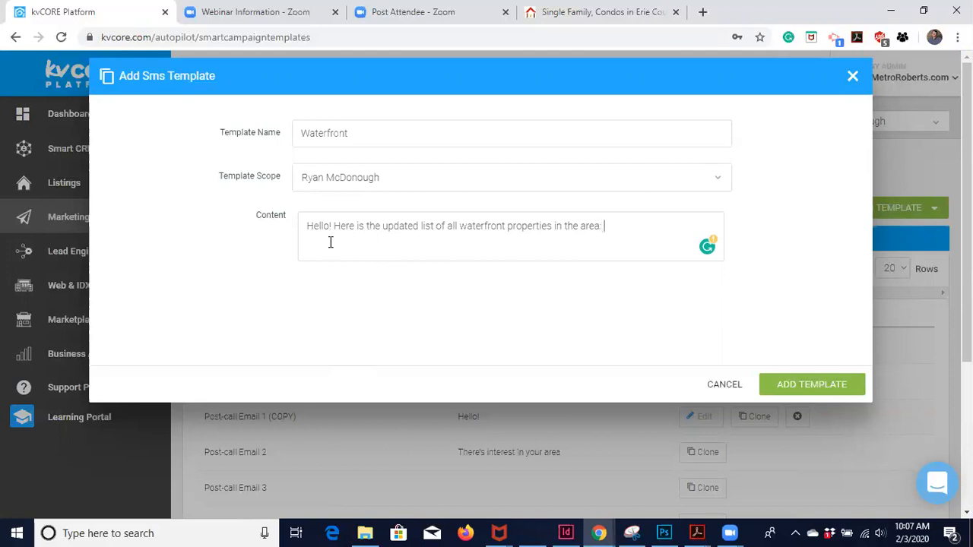
key("ctrl+v")
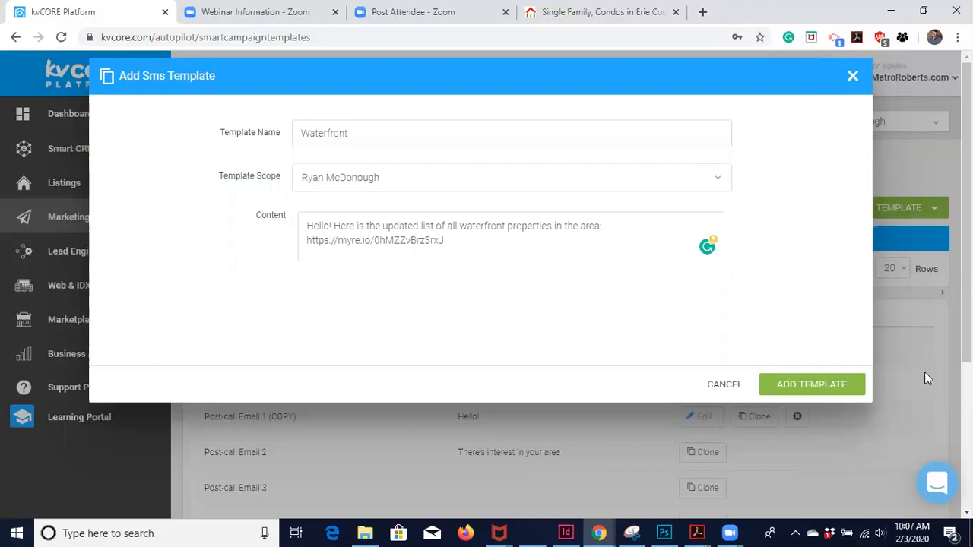
left_click(828, 386)
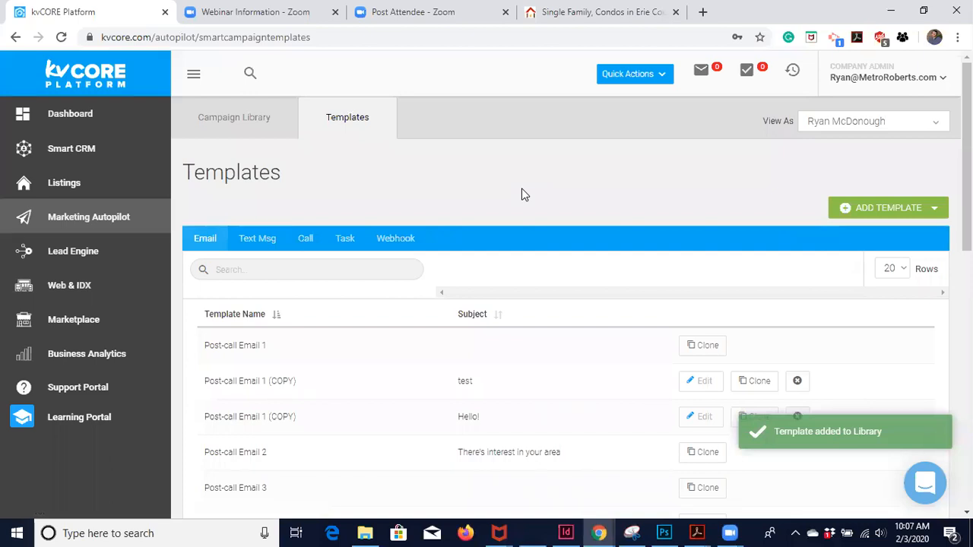
- Start a new campaign in the Campaign Library that begins when a lead is moved to the Waterfront hashtag
left_click(250, 137)
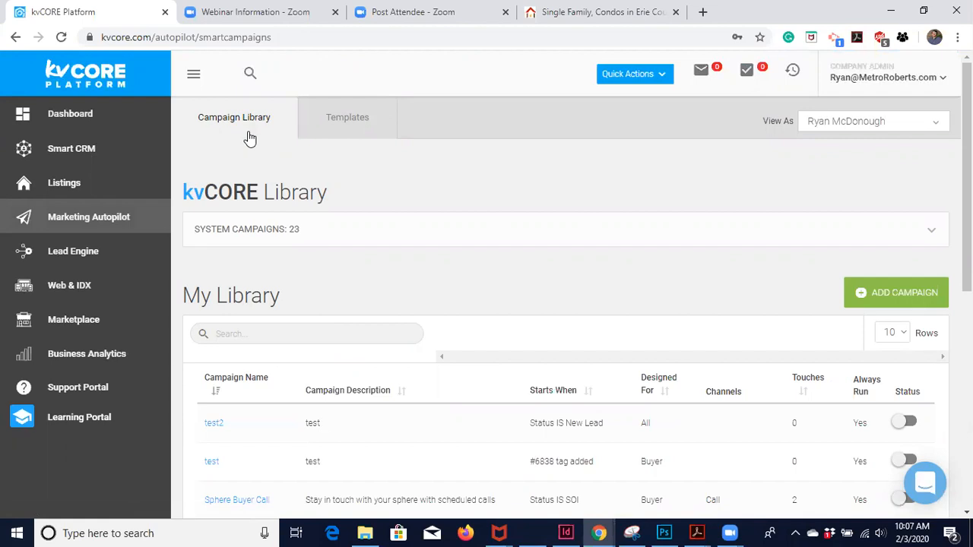
left_click(886, 288)
scroll(491, 297, "down", 1)
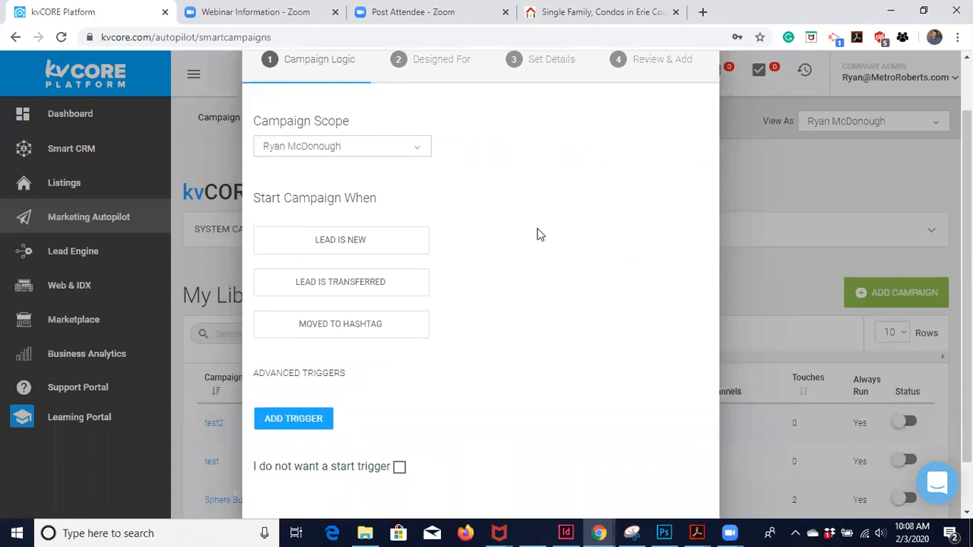
scroll(522, 296, "down", 1)
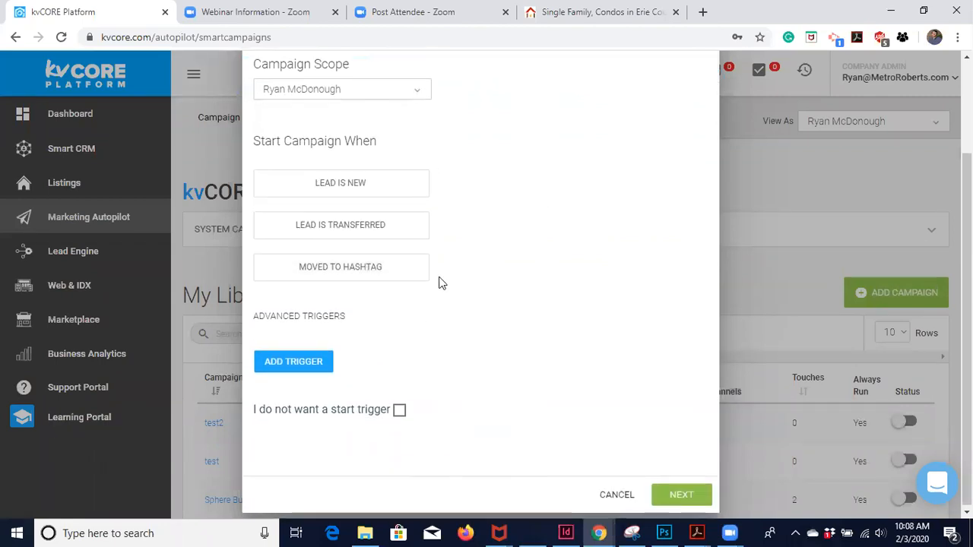
left_click(342, 274)
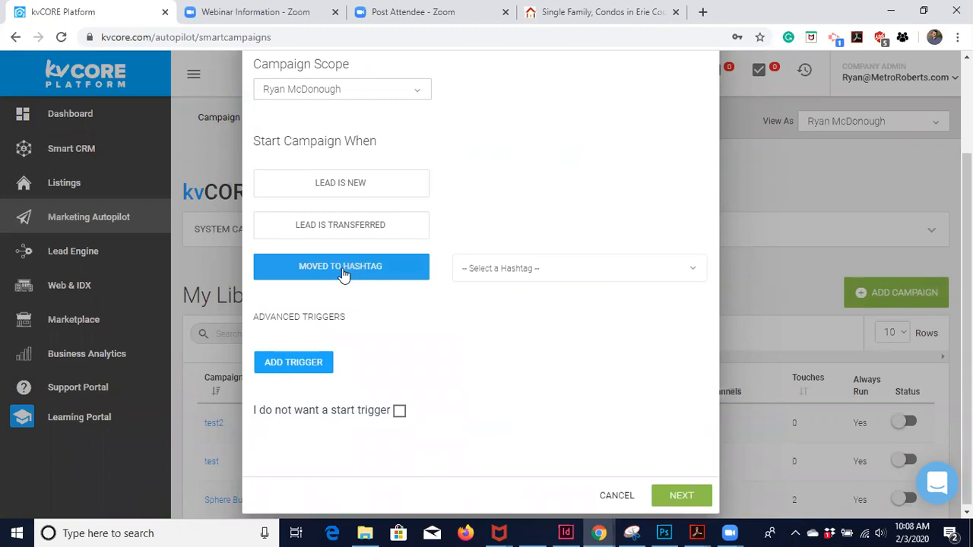
left_click(507, 266)
type("water")
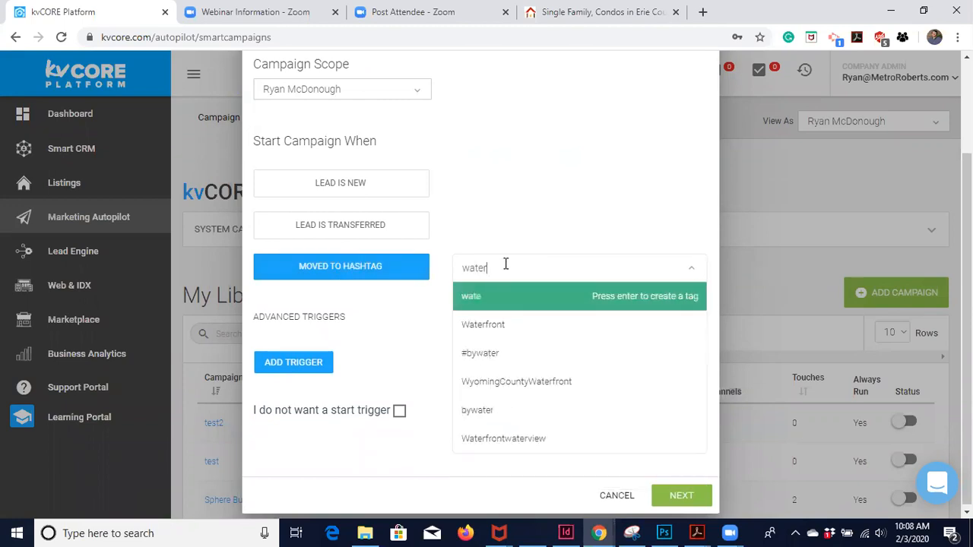
left_click(482, 324)
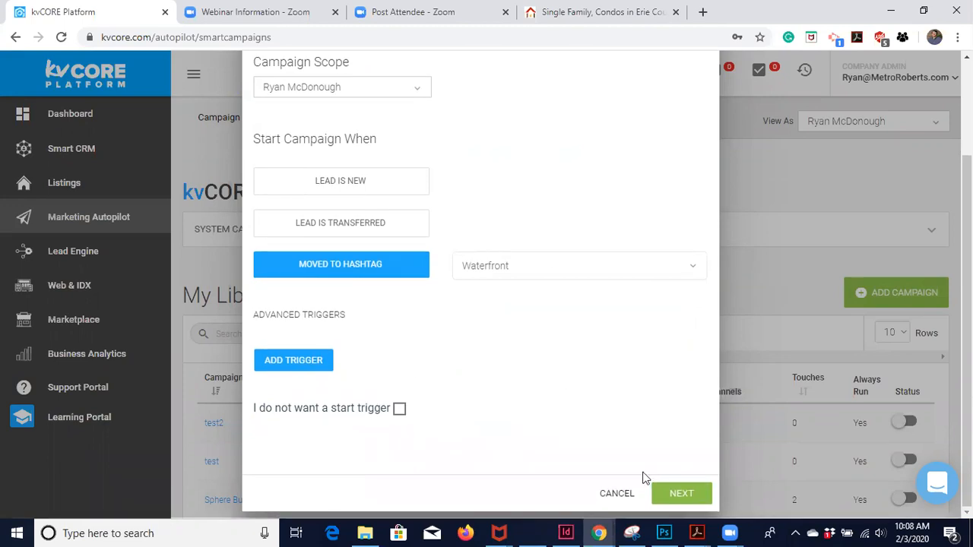
left_click(674, 495)
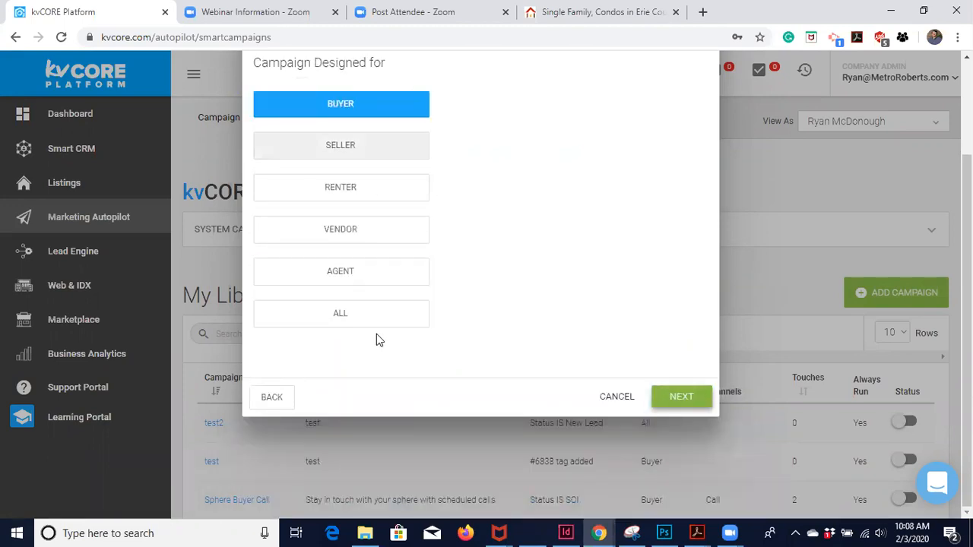
- Design the campaign for all contact types and continue to its details
left_click(354, 318)
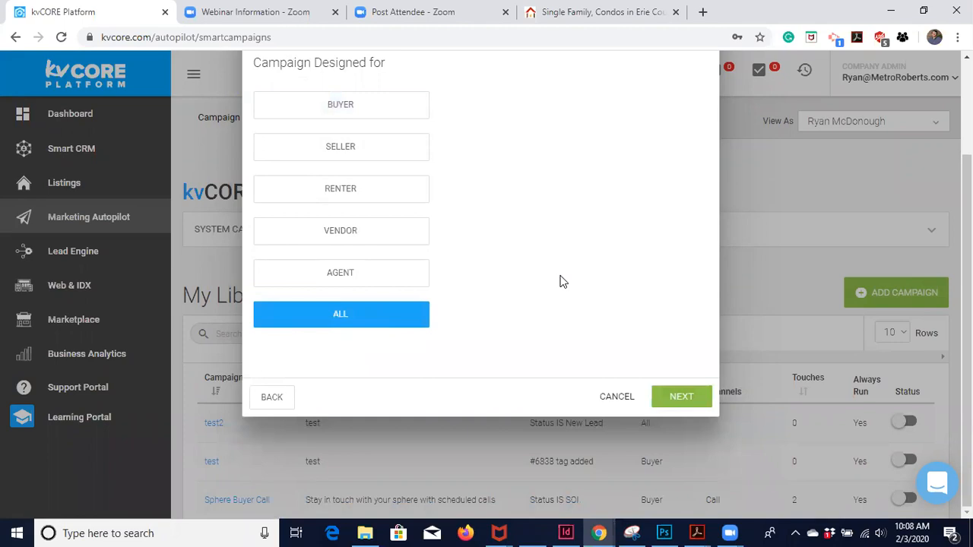
left_click(393, 116)
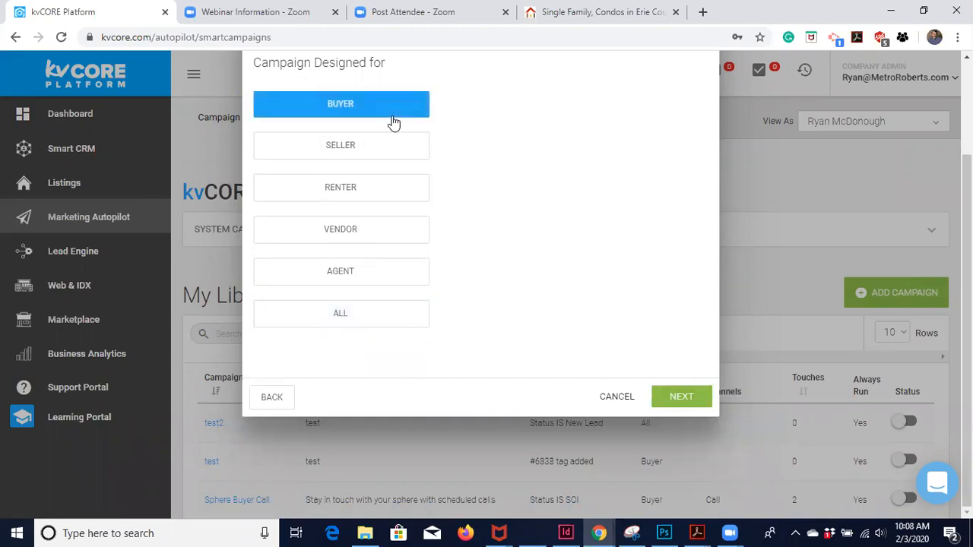
left_click(379, 325)
scroll(562, 274, "up", 2)
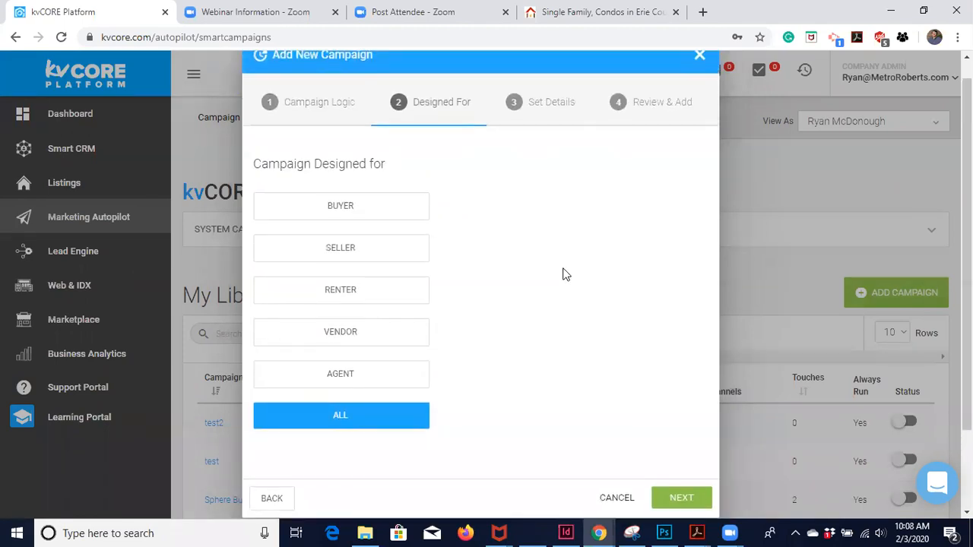
scroll(562, 274, "down", 2)
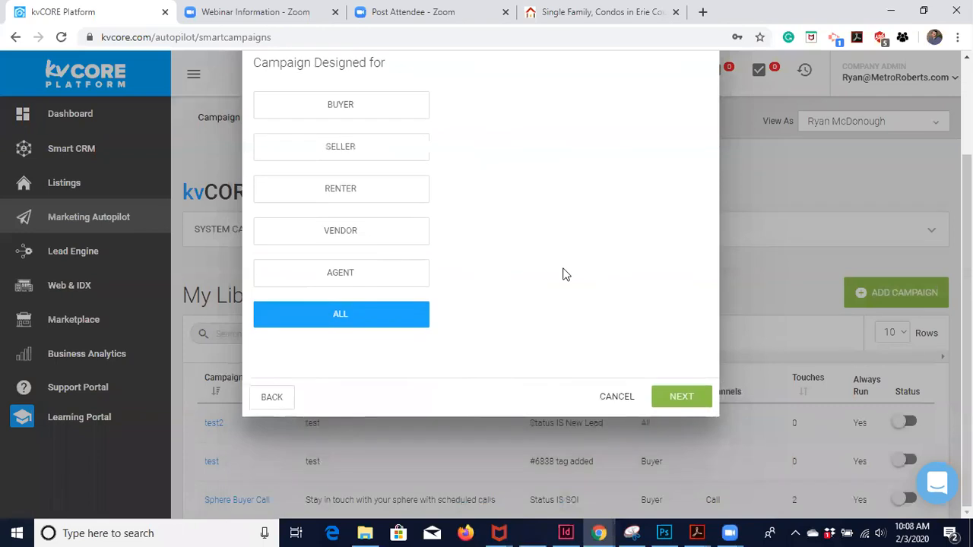
left_click(663, 394)
- Name the campaign "Waterfront text"
scroll(523, 244, "up", 2)
left_click(418, 191)
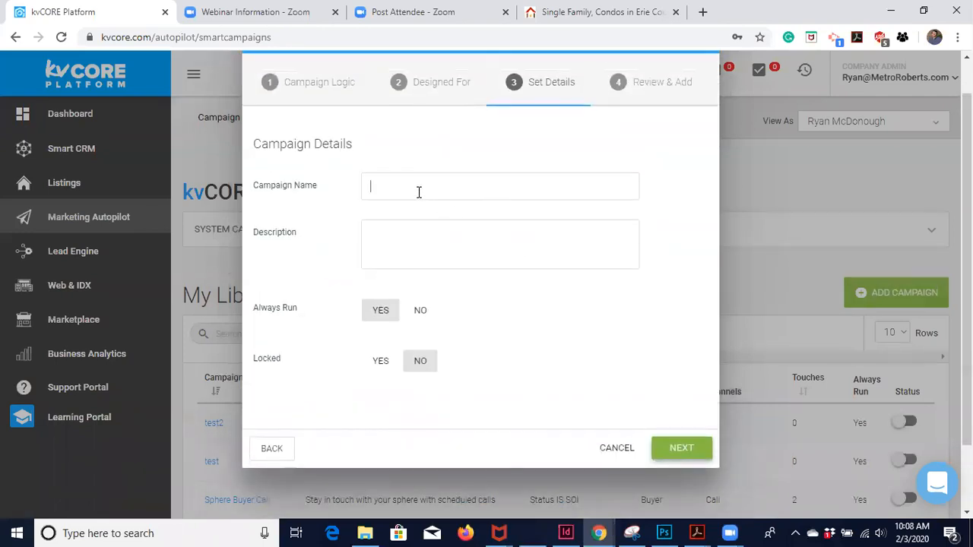
type("Waterfront text")
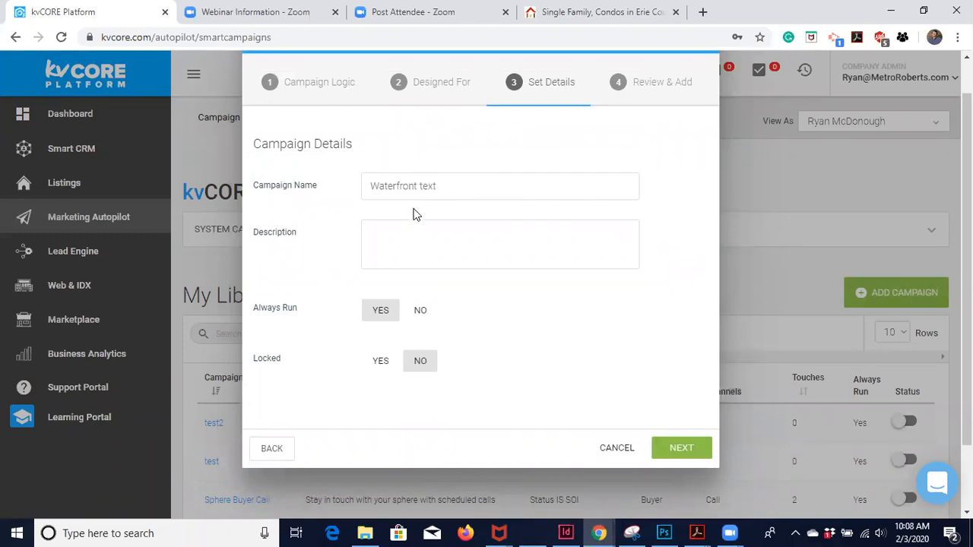
- Describe the campaign as "Leads generated from the text code for waterfront properties"
left_click(397, 246)
type("Leads generated from the text")
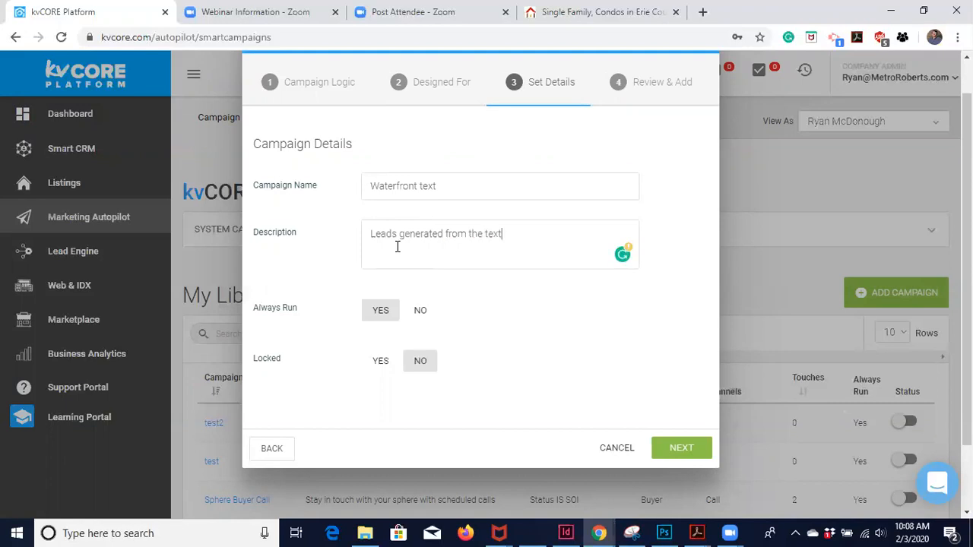
type(" code Waterfront")
key("BackSpace")
key("BackSpace")
key("BackSpace")
key("BackSpace")
key("BackSpace")
key("BackSpace")
key("BackSpace")
key("BackSpace")
key("BackSpace")
key("BackSpace")
type("fr")
key("BackSpace")
key("BackSpace")
type("for p")
key("BackSpace")
type("waterfront properties")
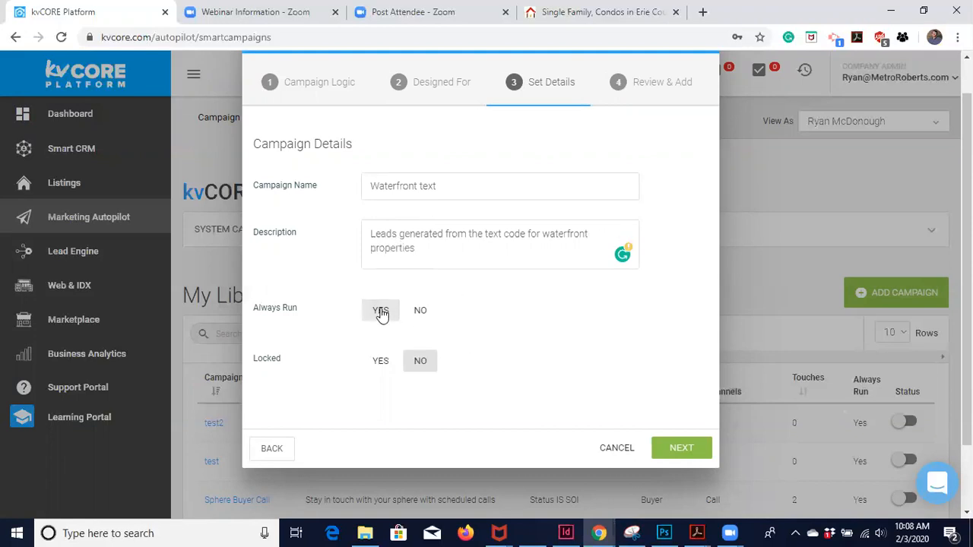
- Review the campaign summary and add the campaign to the library
left_click(681, 452)
scroll(603, 228, "down", 2)
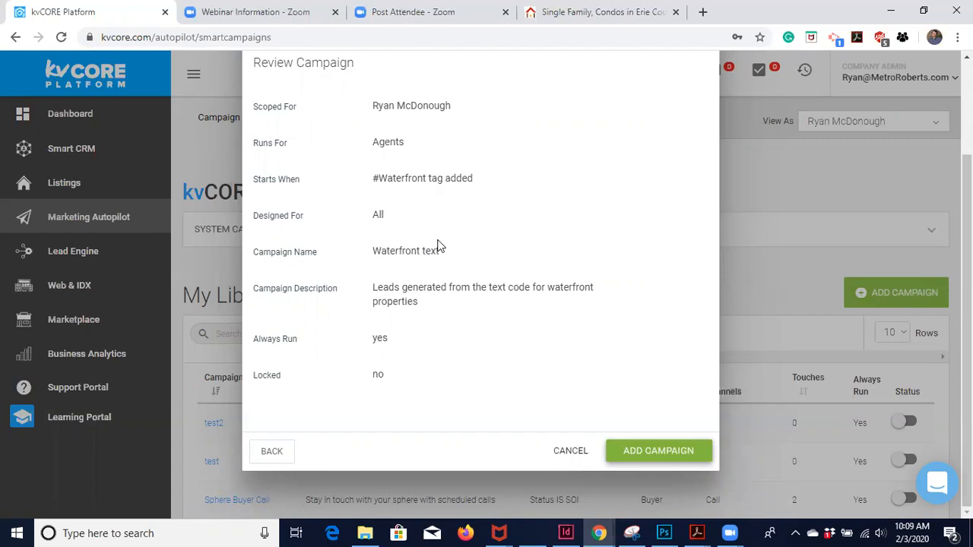
left_click(630, 451)
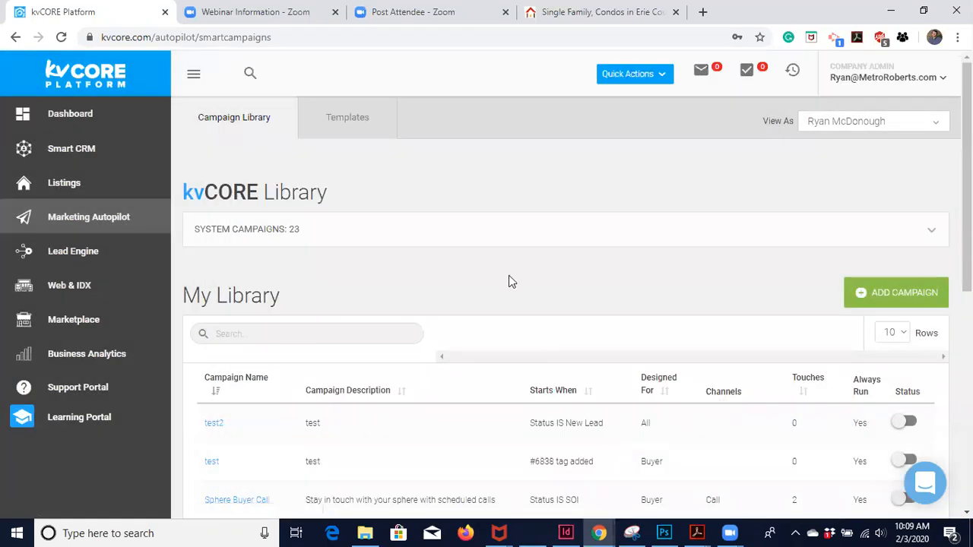
- Search My Library for the waterfront campaign, then clear the search
left_click(296, 338)
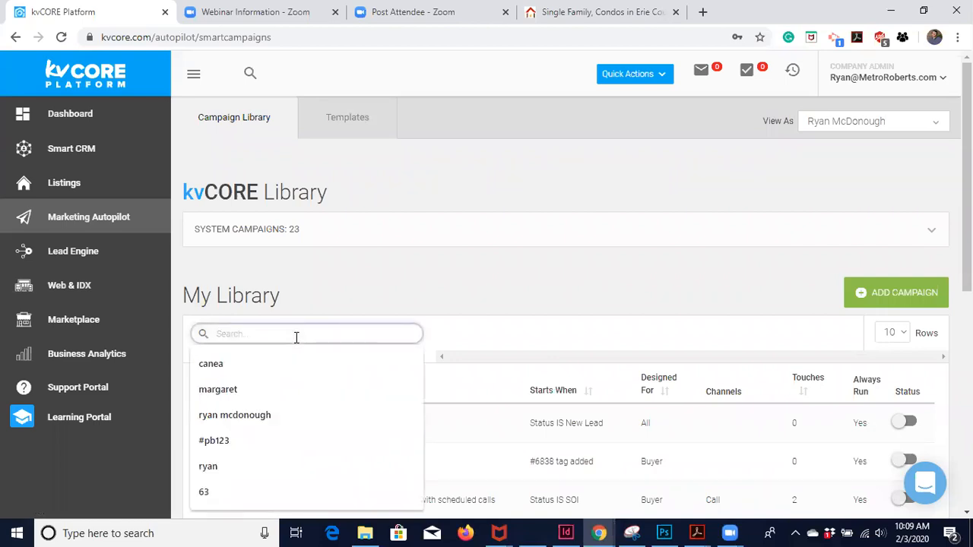
type("waterfron")
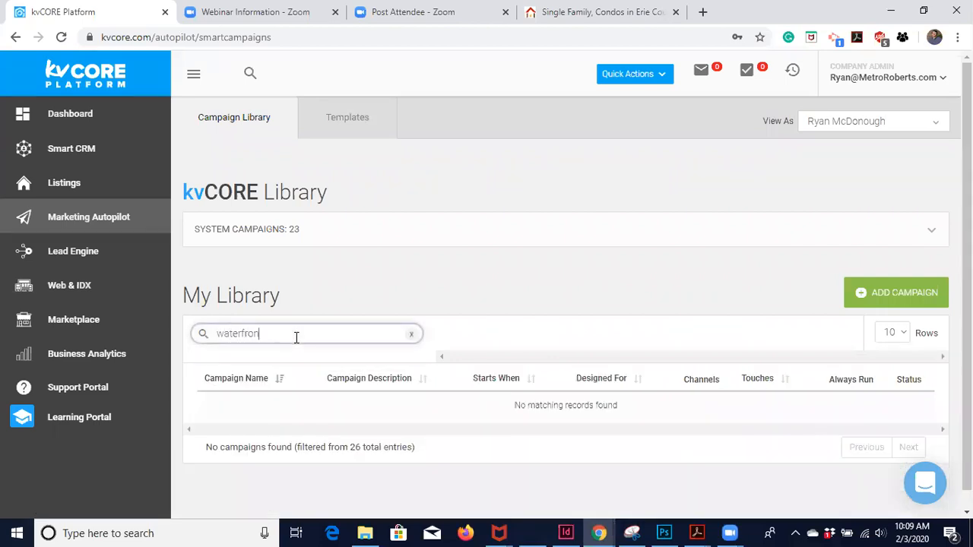
key("BackSpace")
key("BackSpace")
key("BackSpace")
key("BackSpace")
key("BackSpace")
- Look through all pages of the My Library campaign list for the new waterfront campaign
scroll(360, 304, "down", 2)
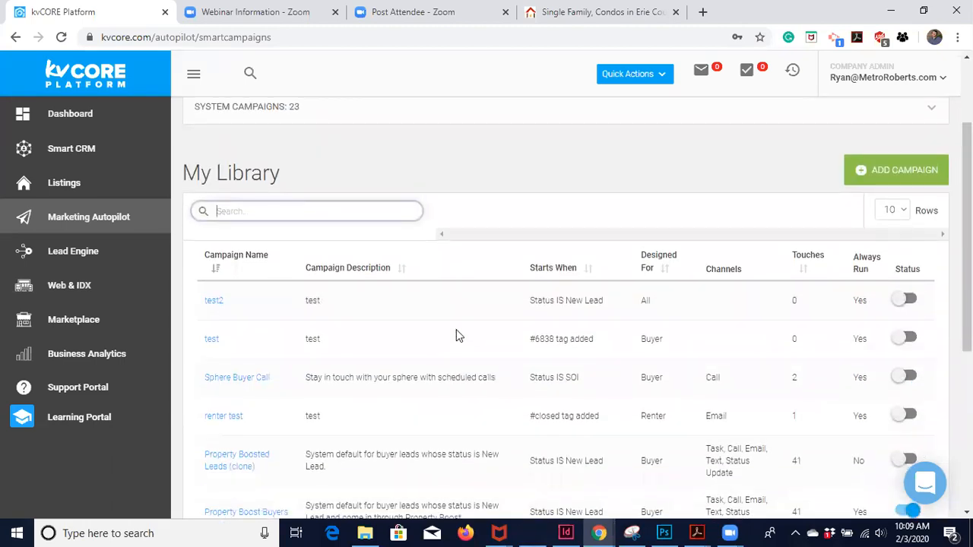
scroll(456, 330, "down", 3)
scroll(457, 329, "down", 2)
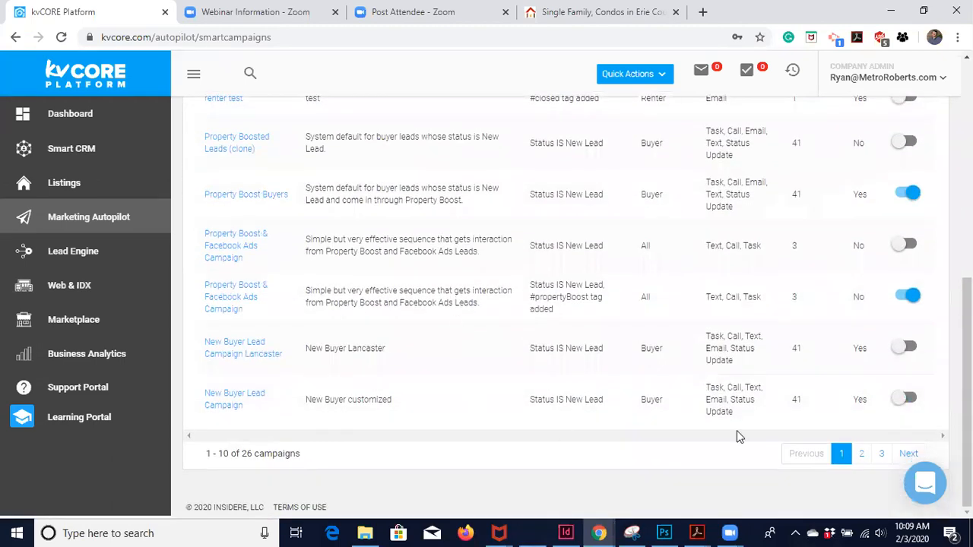
left_click(861, 454)
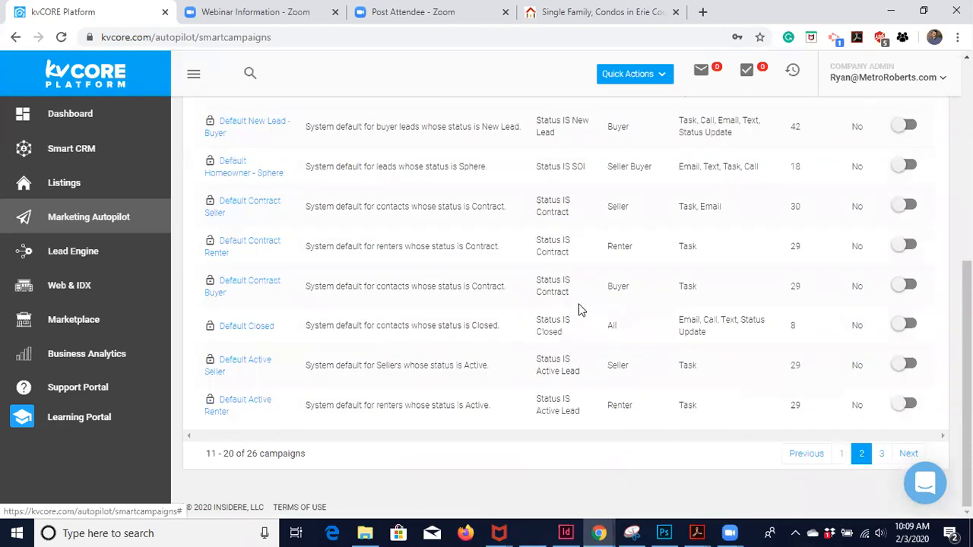
left_click(903, 454)
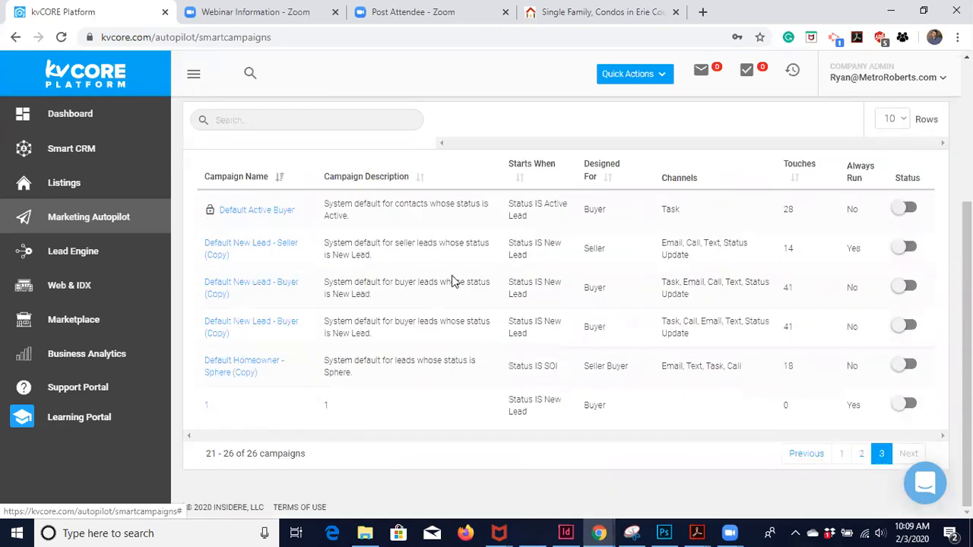
left_click(839, 454)
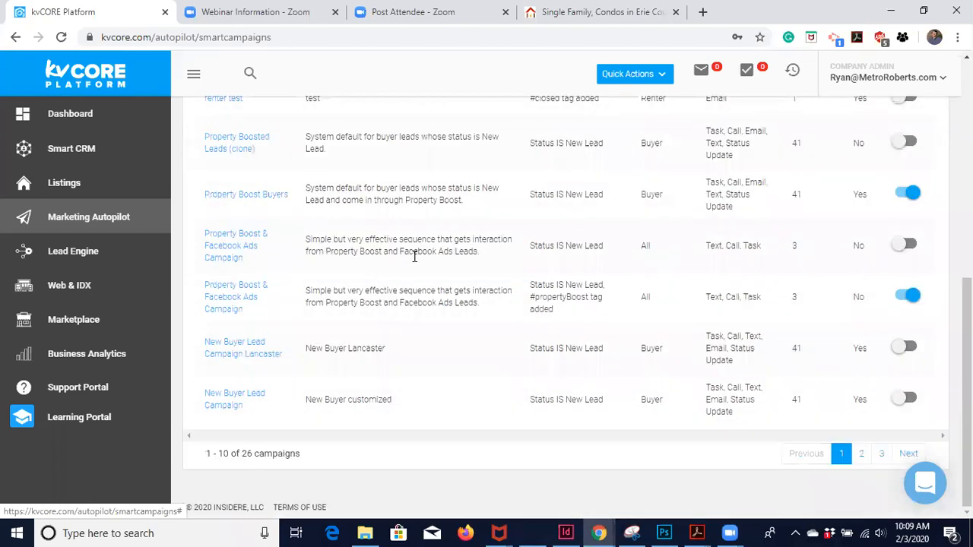
- Reload the campaign library and open the Waterfront text campaign
scroll(414, 257, "up", 5)
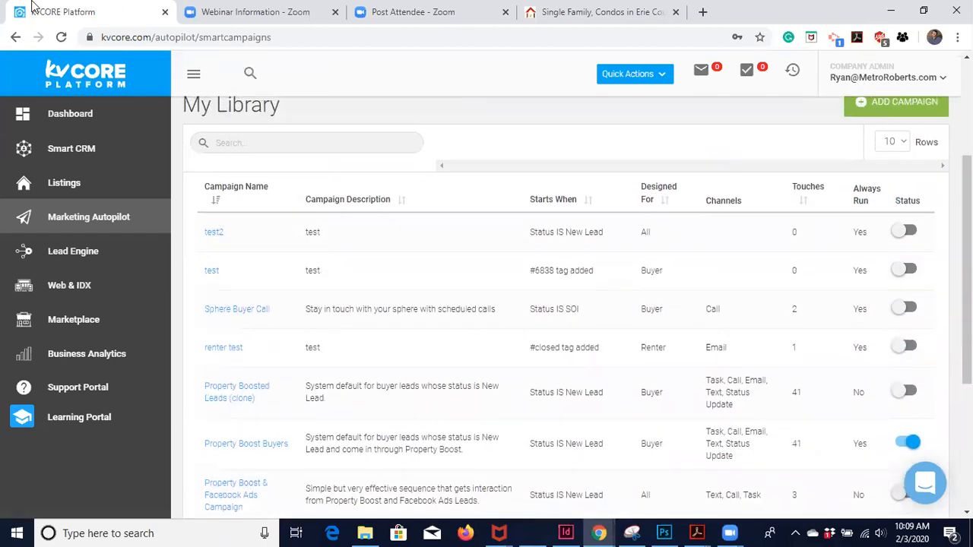
left_click(61, 38)
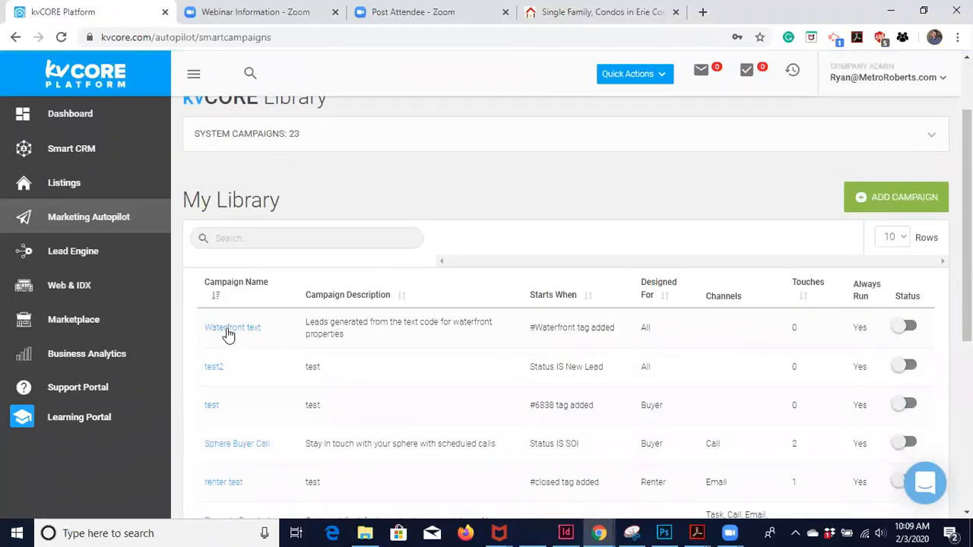
left_click(229, 334)
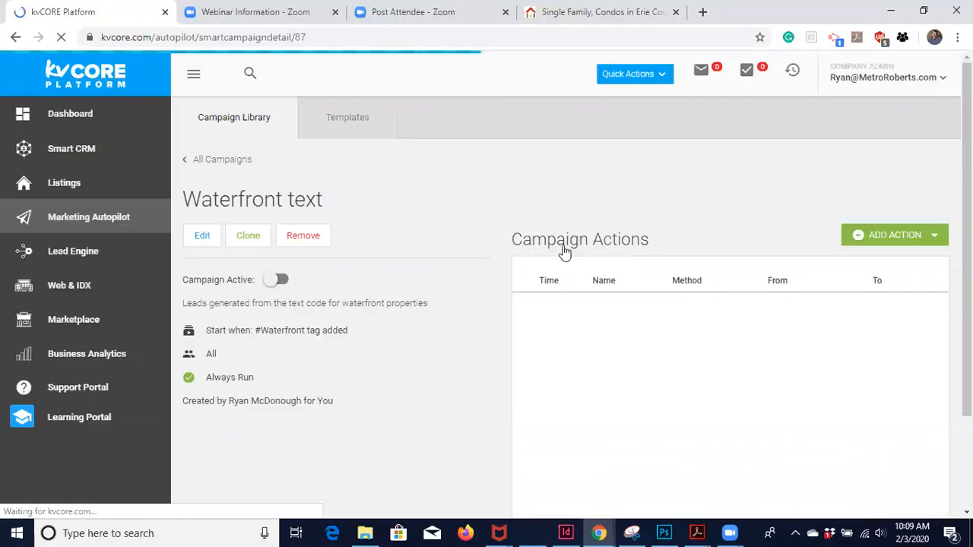
- Start an SMS action for the campaign using the Waterfront template, and preview the template's content
left_click(880, 241)
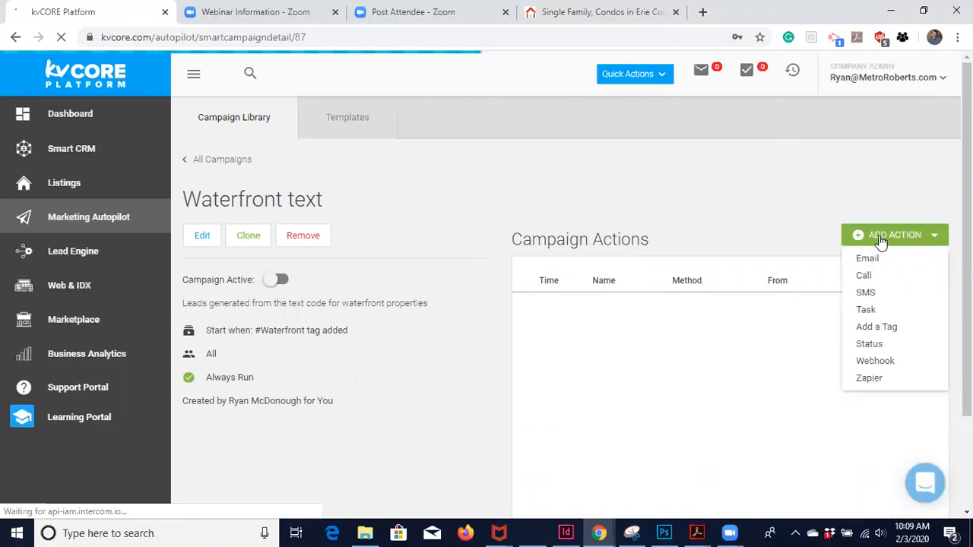
left_click(867, 293)
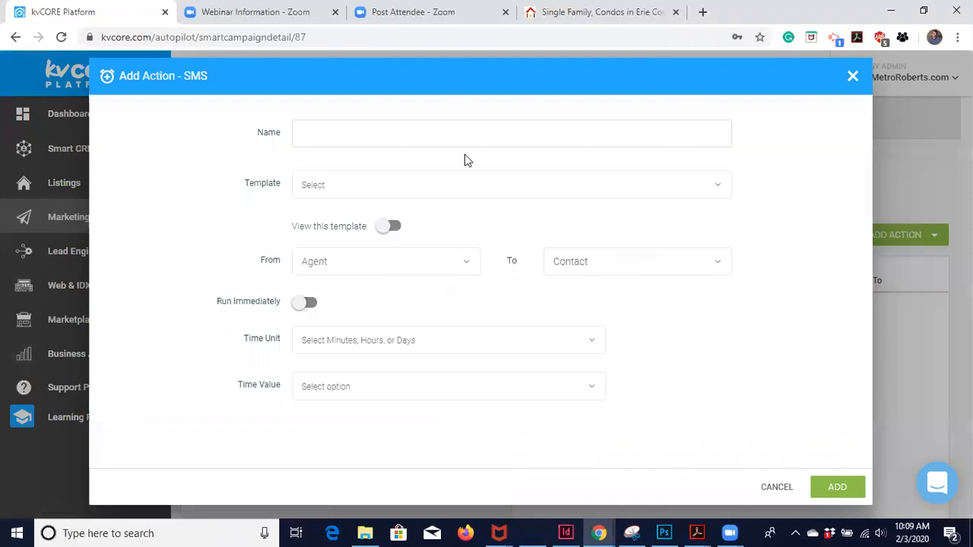
left_click(360, 184)
scroll(357, 325, "down", 10)
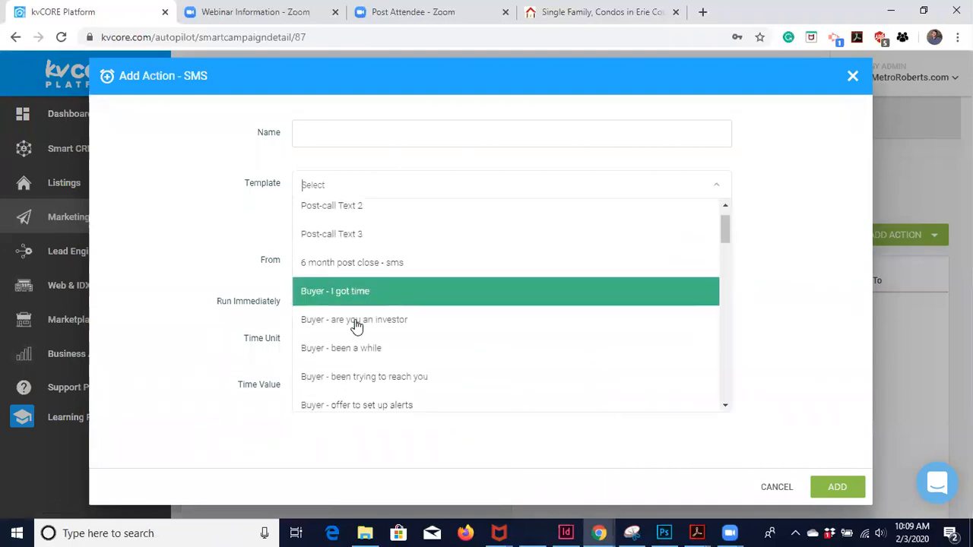
scroll(358, 326, "down", 12)
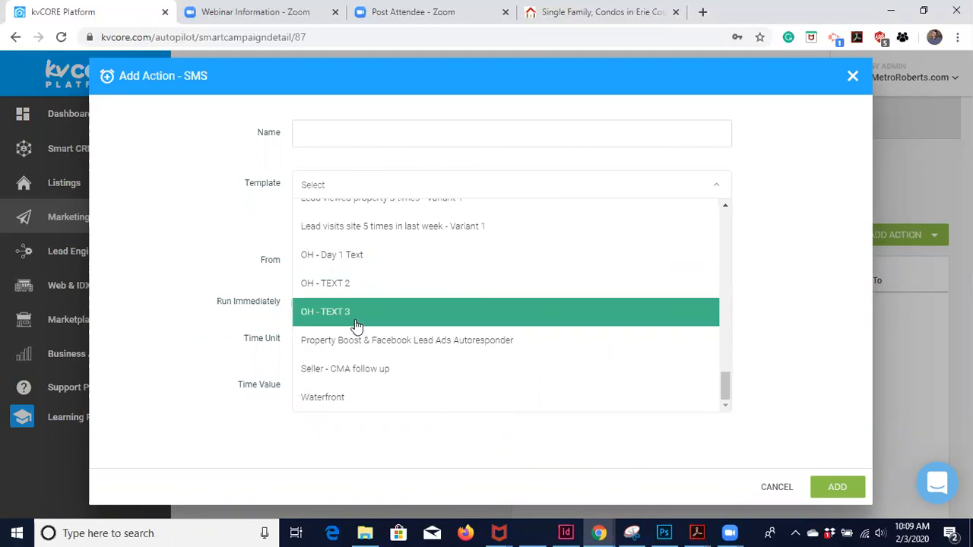
left_click(337, 399)
left_click(387, 226)
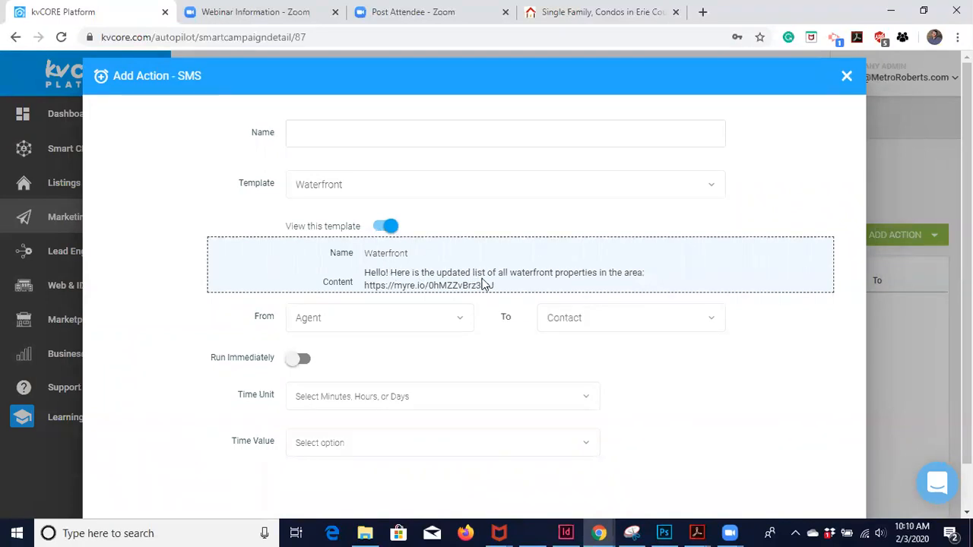
left_click(390, 228)
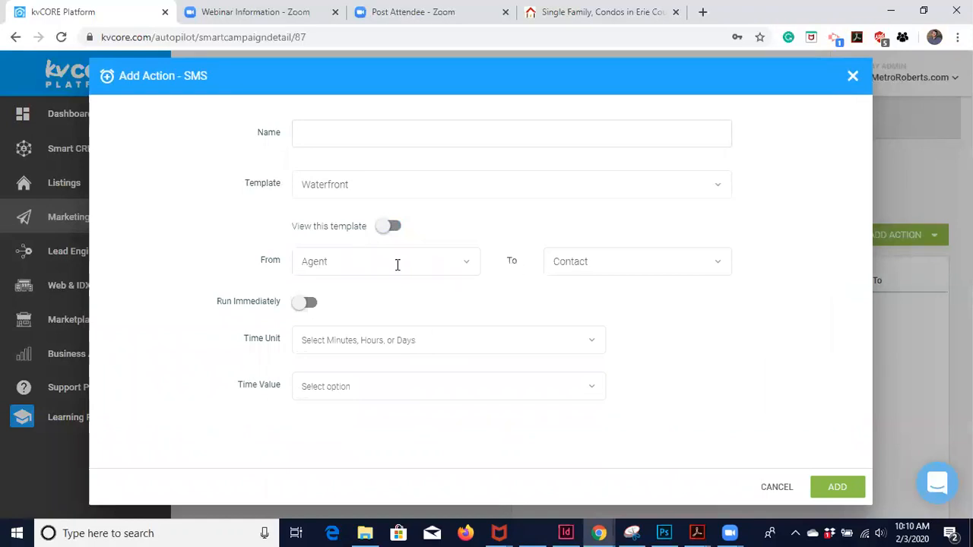
- Schedule the SMS action for 7 days, name it Week 1, and add it to the campaign
left_click(410, 339)
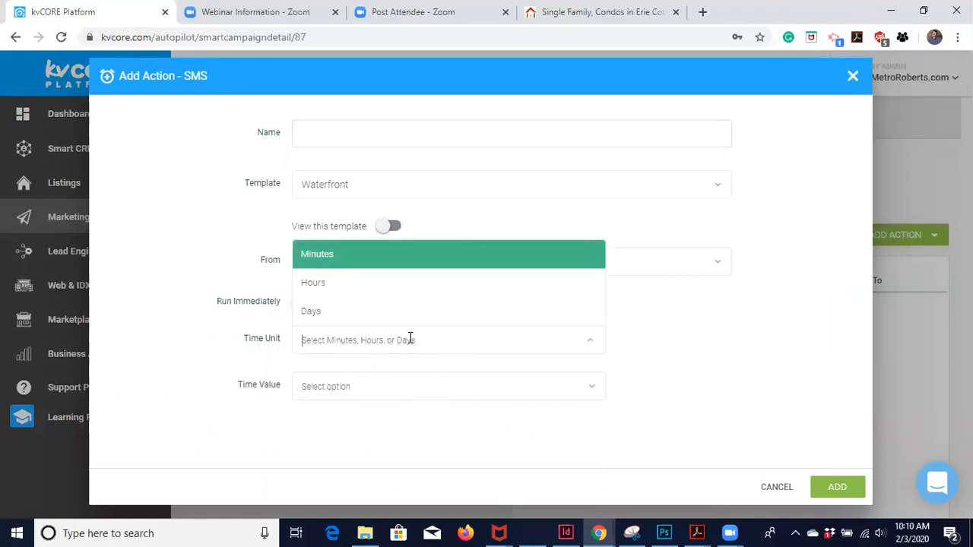
left_click(362, 312)
left_click(320, 389)
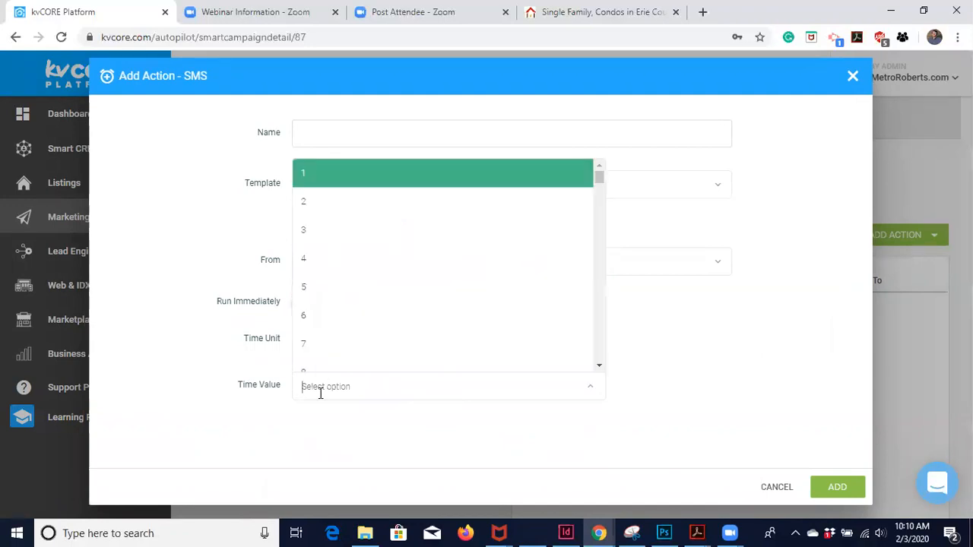
left_click(322, 348)
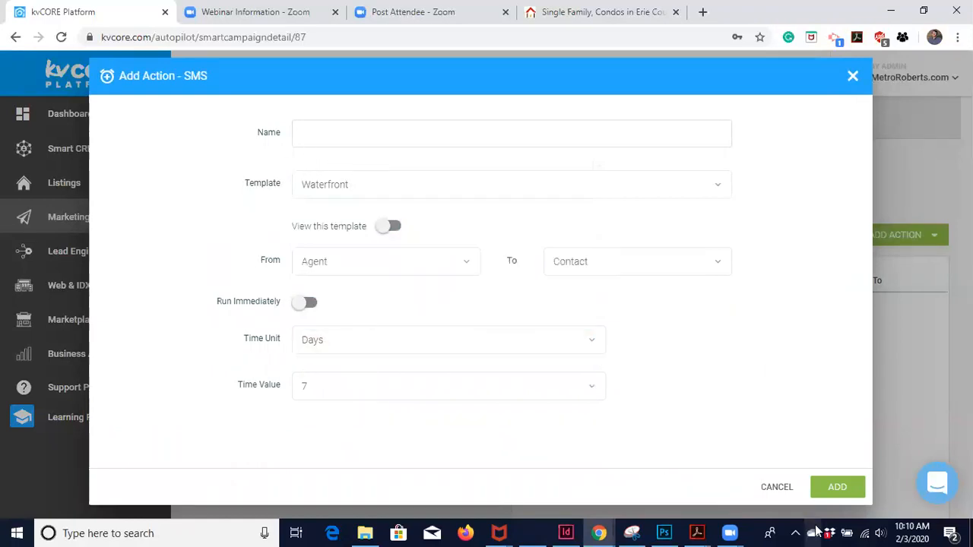
left_click(839, 486)
left_click(340, 136)
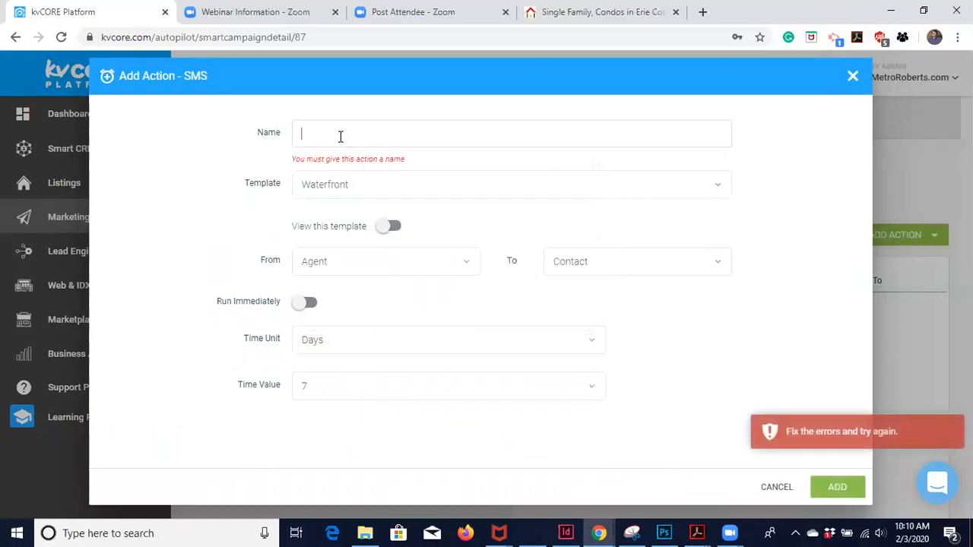
type("Week 1")
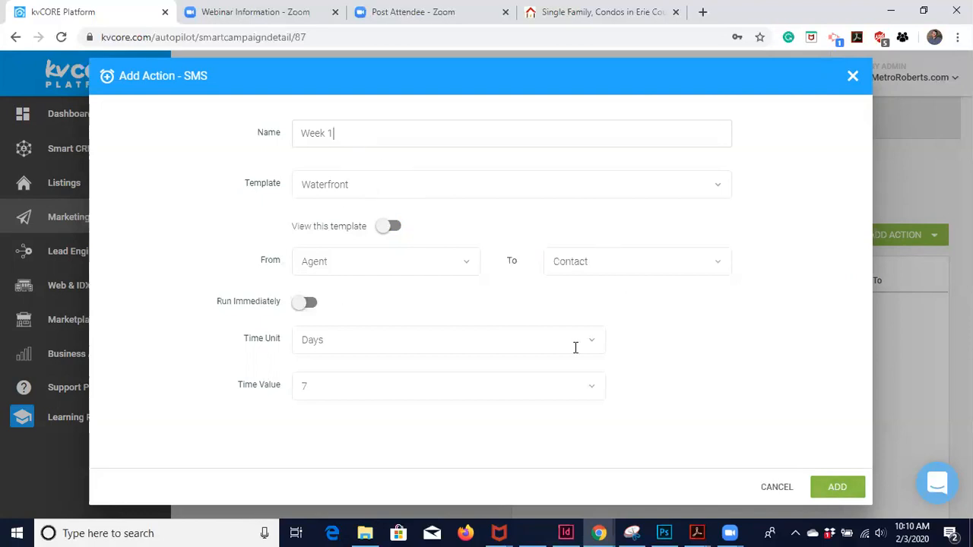
left_click(836, 487)
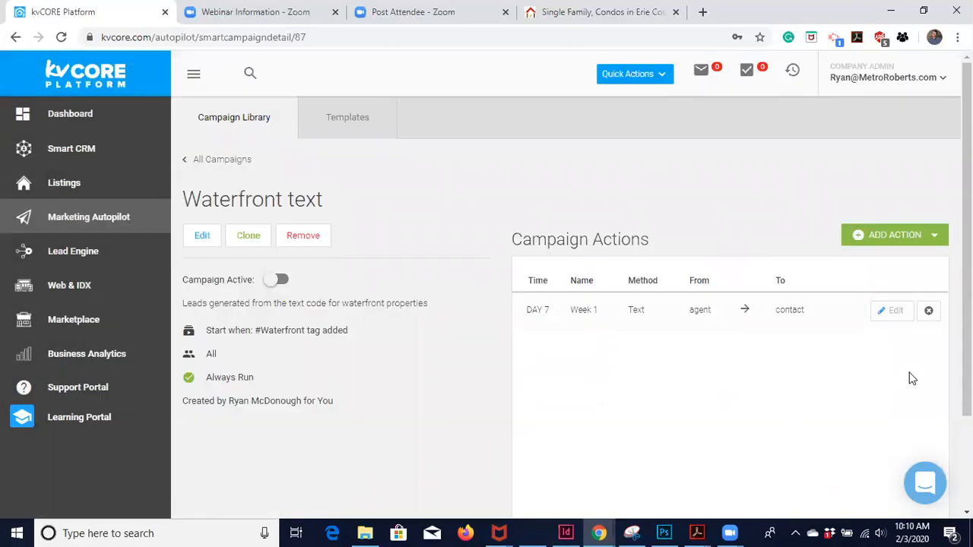
- Start a second SMS action using the Waterfront template and name it Week 2
left_click(855, 238)
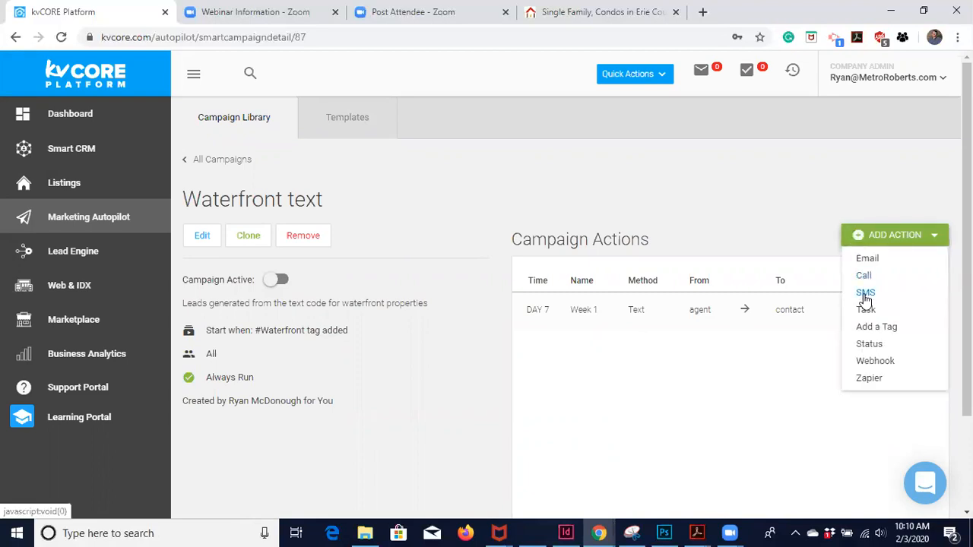
left_click(865, 295)
left_click(325, 186)
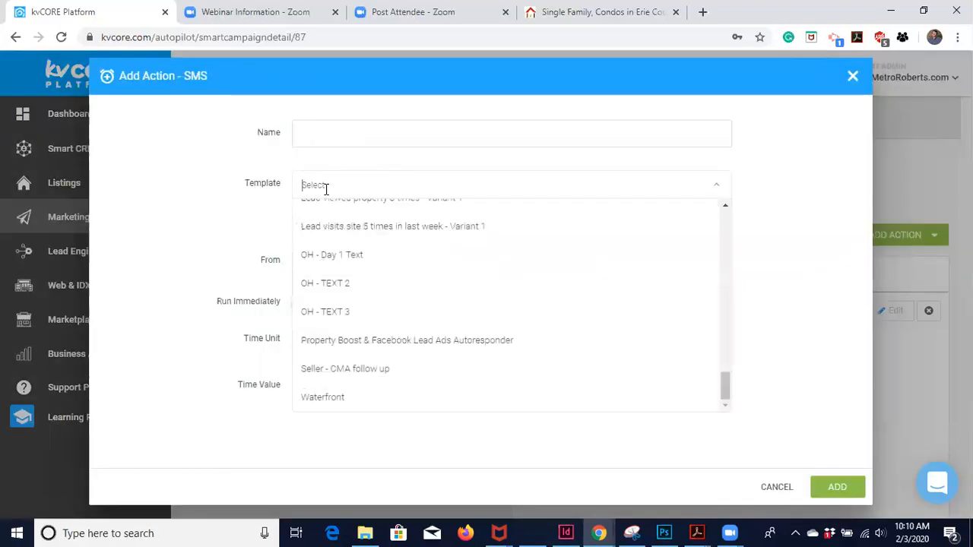
left_click(345, 397)
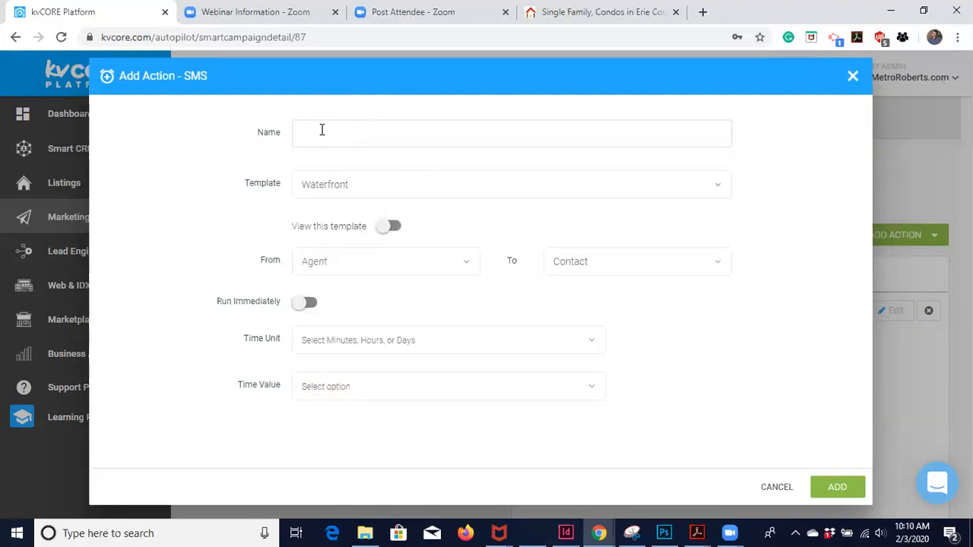
left_click(322, 130)
type("Week 2")
- Schedule the Week 2 text for 14 days and add it to the campaign
left_click(355, 340)
left_click(337, 315)
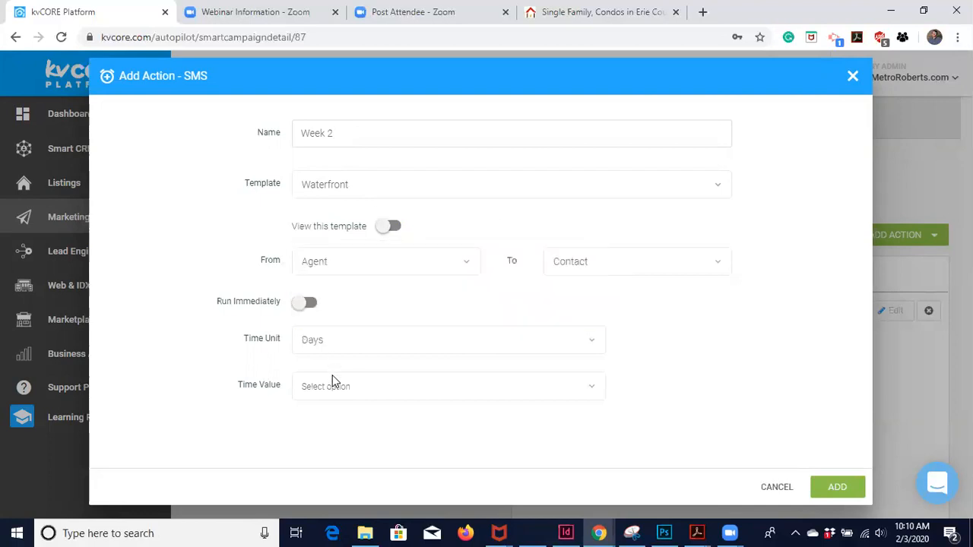
left_click(333, 386)
scroll(327, 311, "down", 3)
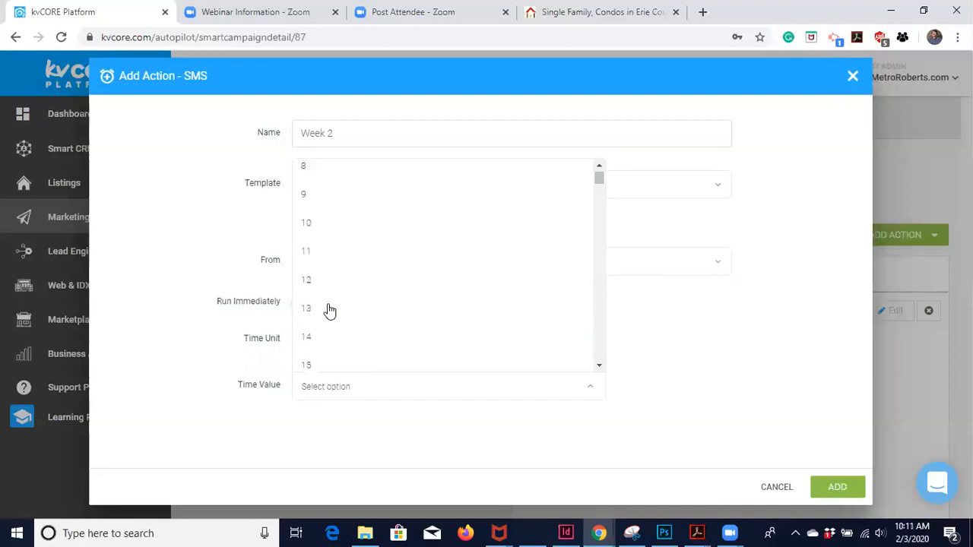
left_click(323, 346)
left_click(846, 490)
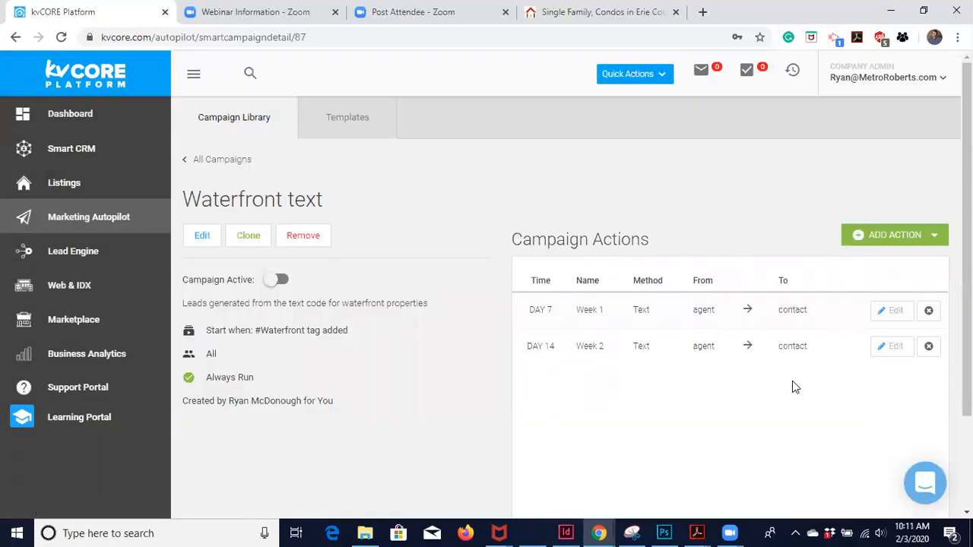
- Start a third SMS action named Week 3 using the Waterfront template
left_click(903, 245)
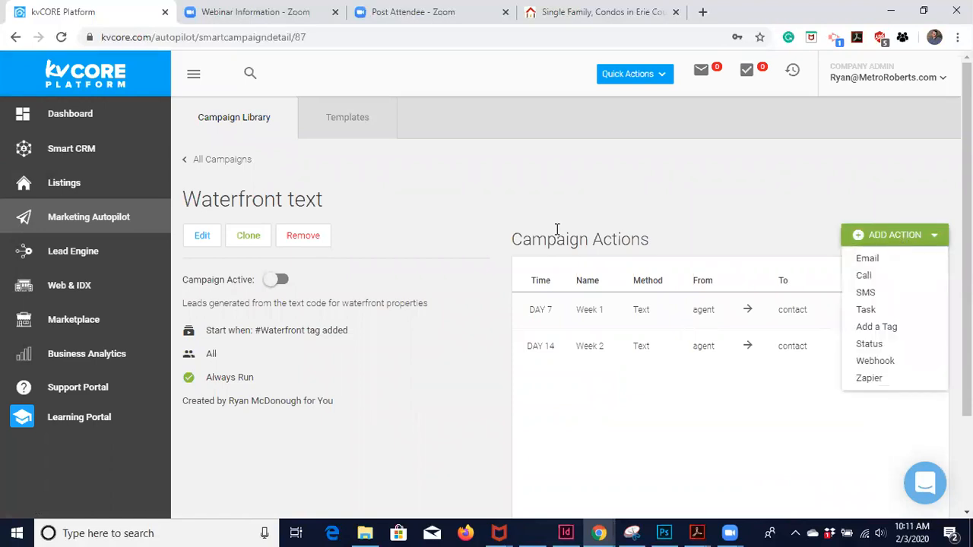
left_click(868, 294)
type("Week 3")
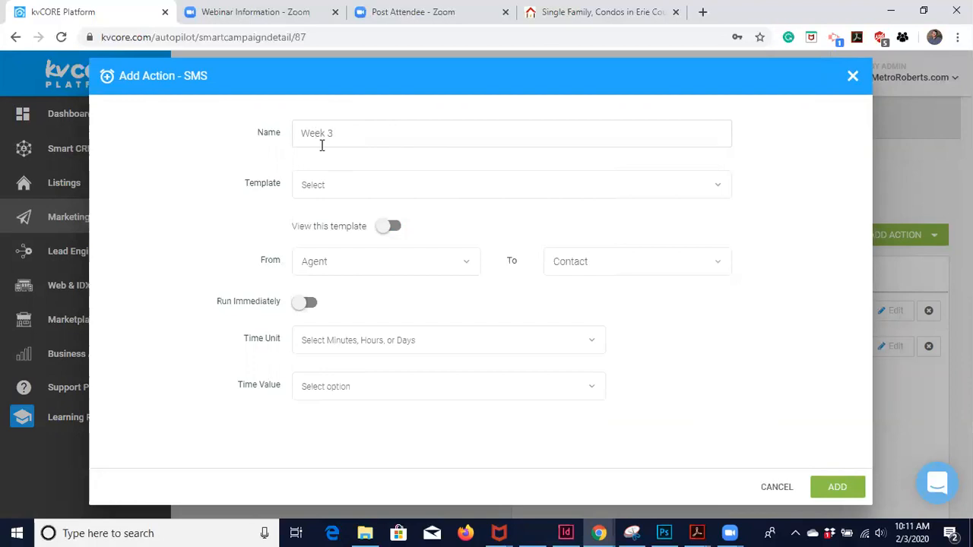
left_click(327, 187)
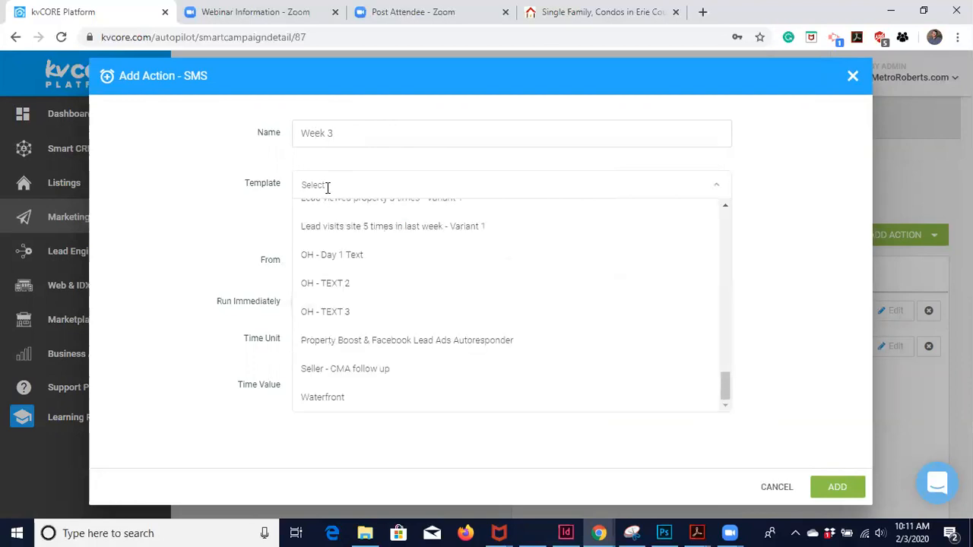
left_click(350, 397)
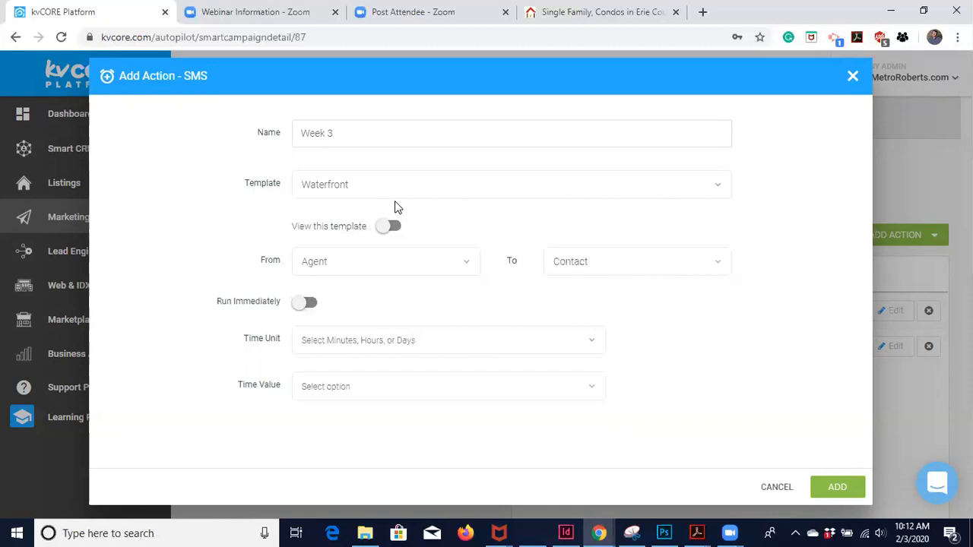
- Schedule the Week 3 text for 21 days and add it to the campaign
left_click(354, 341)
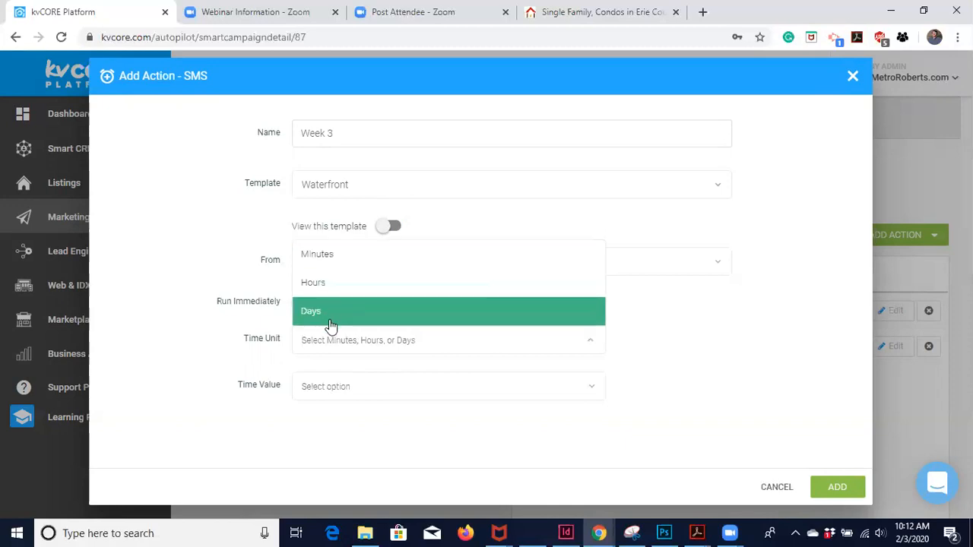
left_click(332, 314)
left_click(332, 385)
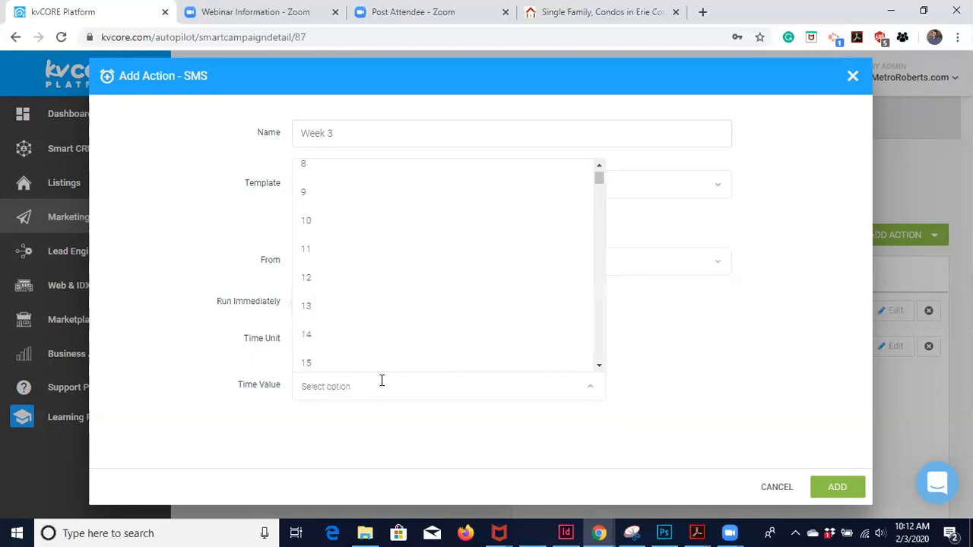
scroll(358, 347, "down", 3)
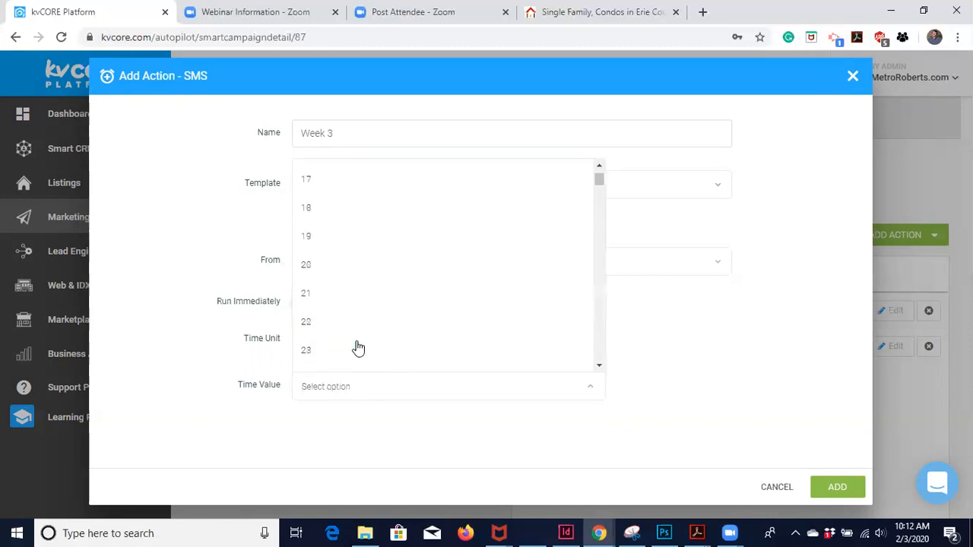
left_click(337, 293)
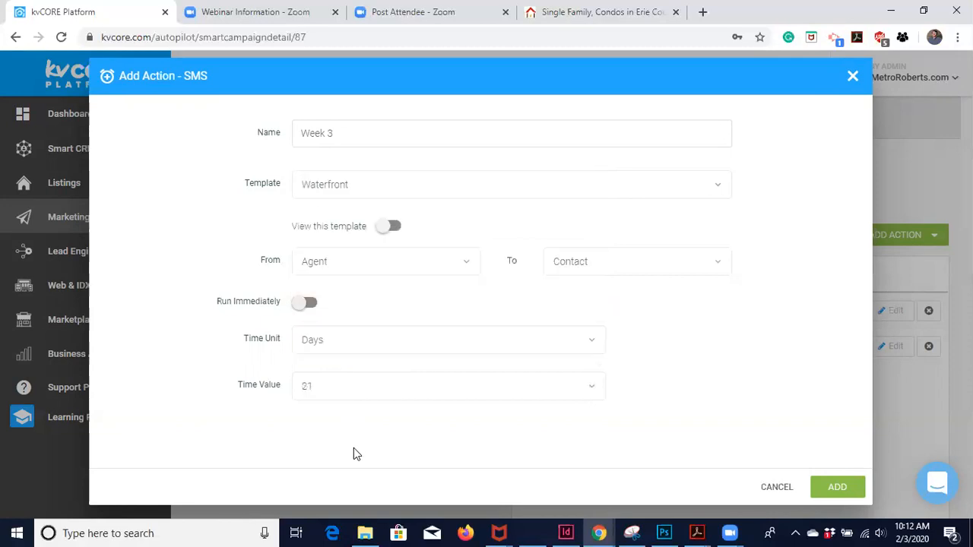
left_click(840, 489)
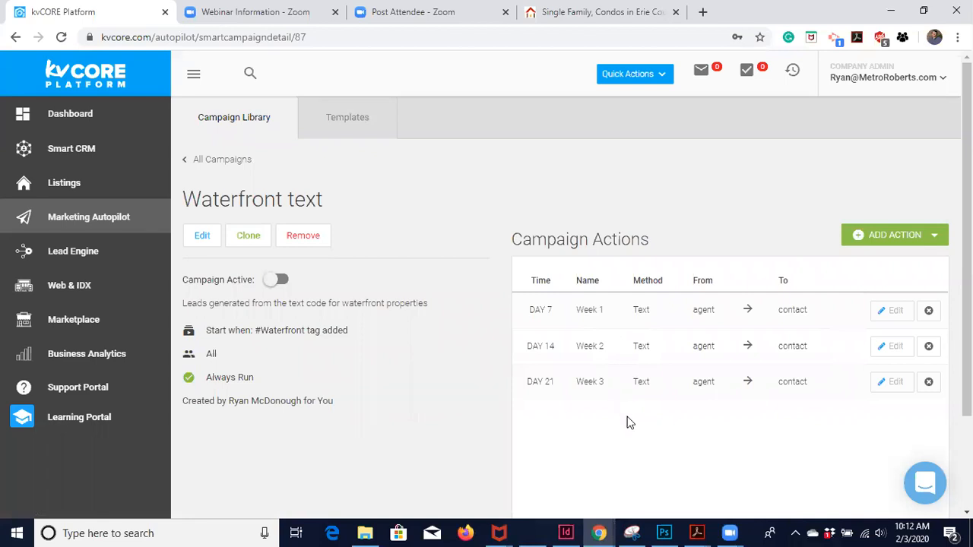
scroll(627, 422, "down", 2)
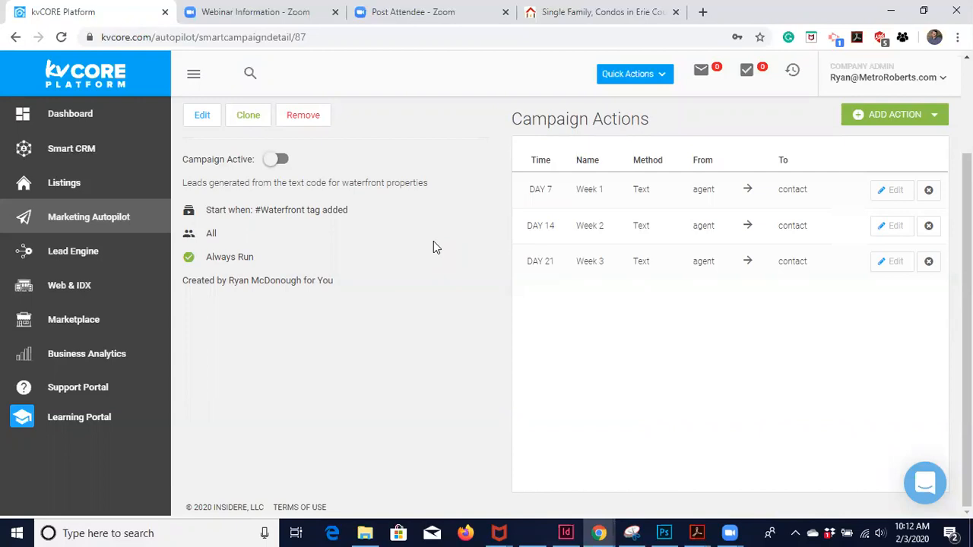
scroll(435, 247, "up", 2)
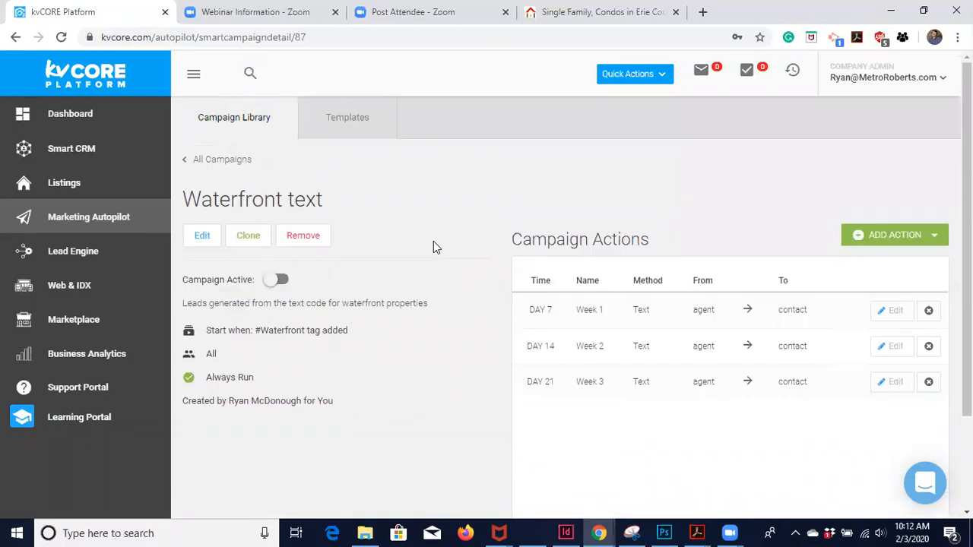